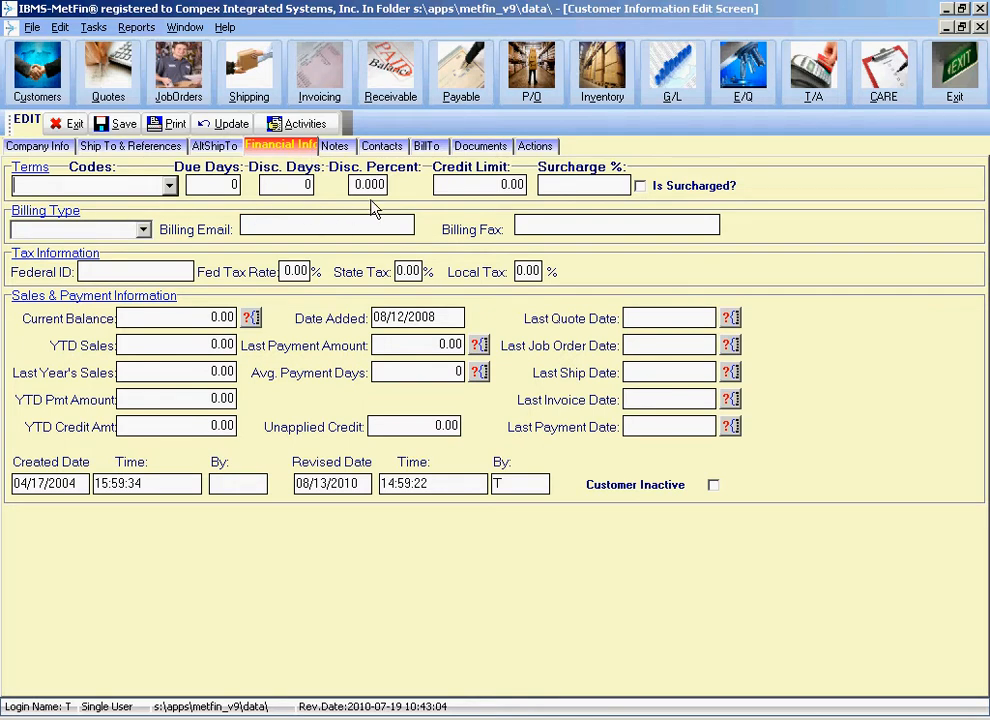
Show the Terms Codes list with PREPAY, COD, NET30, NET60 and the other codes.
{"action": "left_click", "coordinate": [171, 187]}
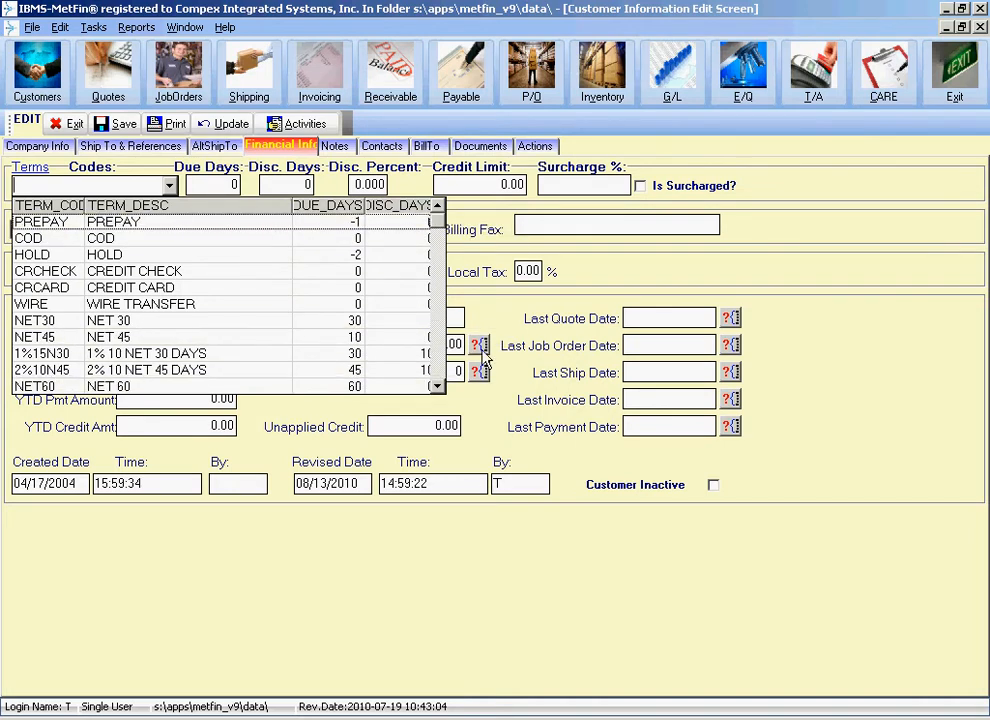
Choose NET30 as the customer's terms code so Due Days becomes 30.
{"action": "left_click", "coordinate": [437, 387]}
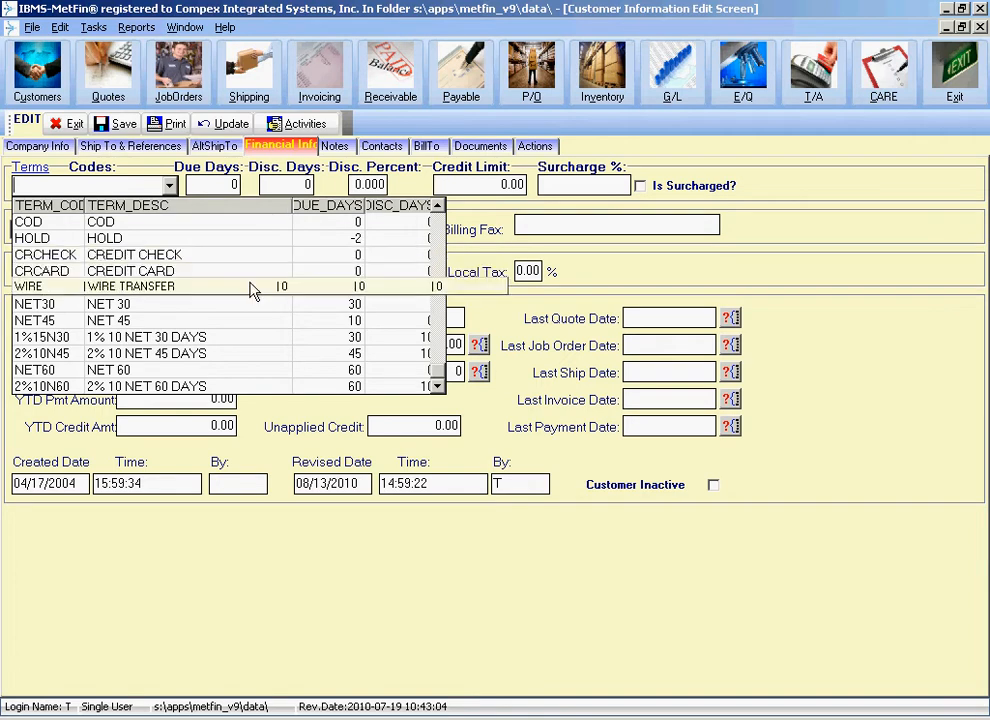
{"action": "left_click", "coordinate": [478, 257]}
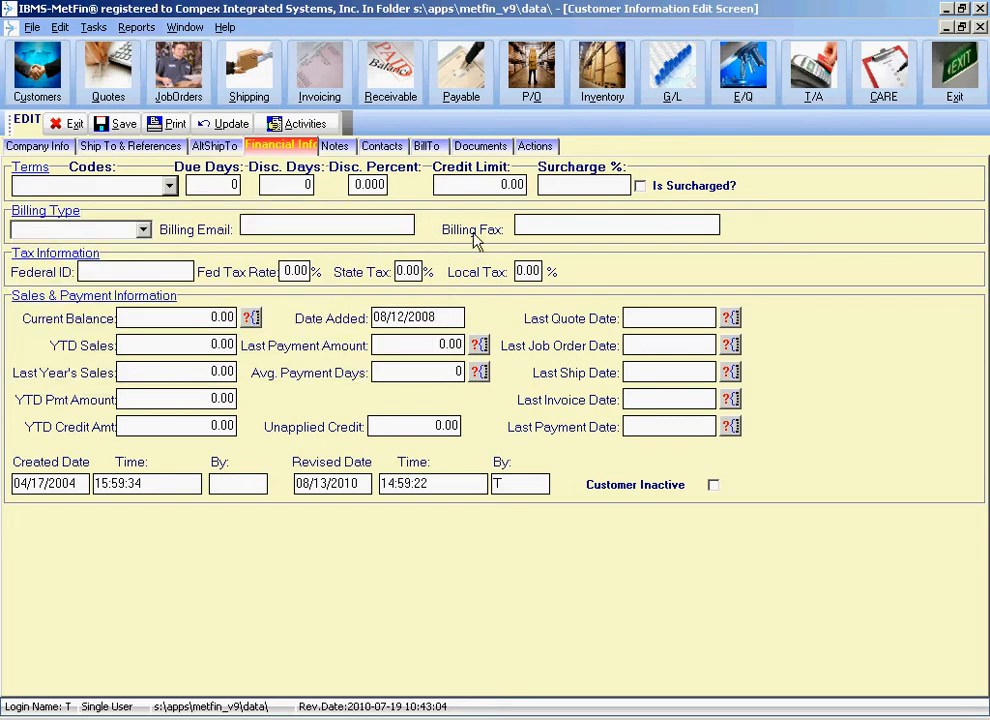
{"action": "left_click", "coordinate": [169, 186]}
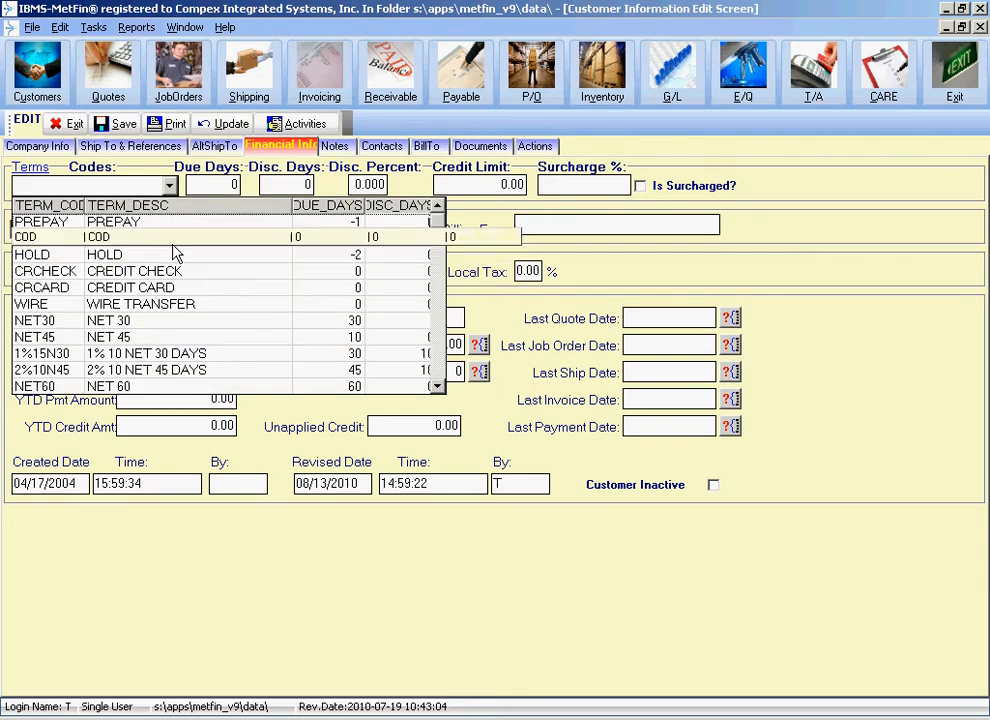
{"action": "left_click", "coordinate": [151, 324]}
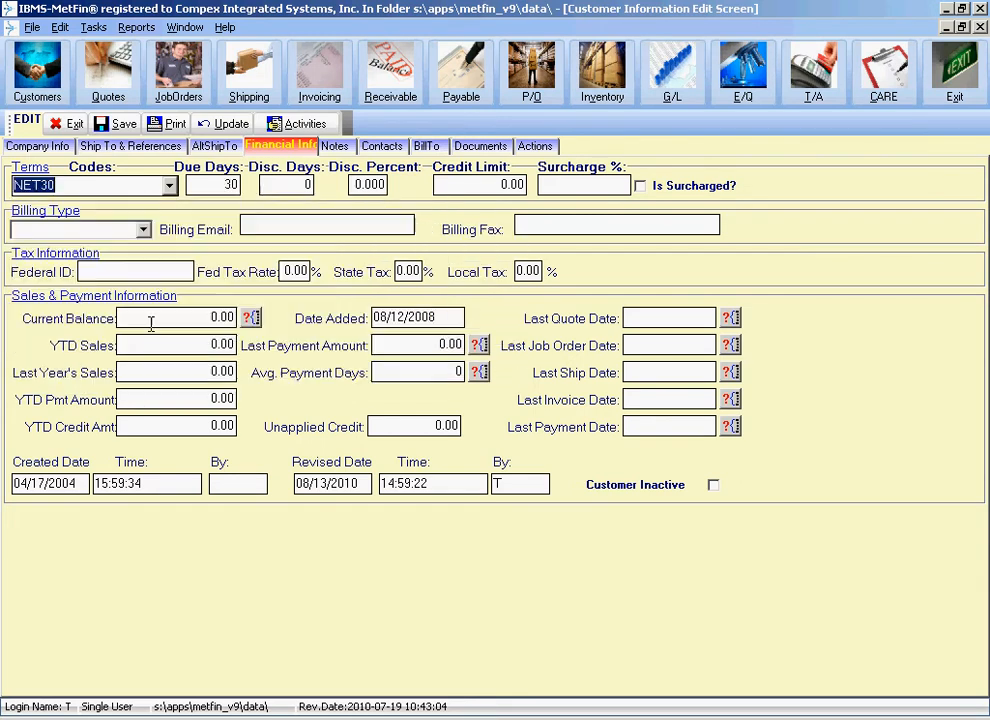
{"action": "key", "text": "Tab"}
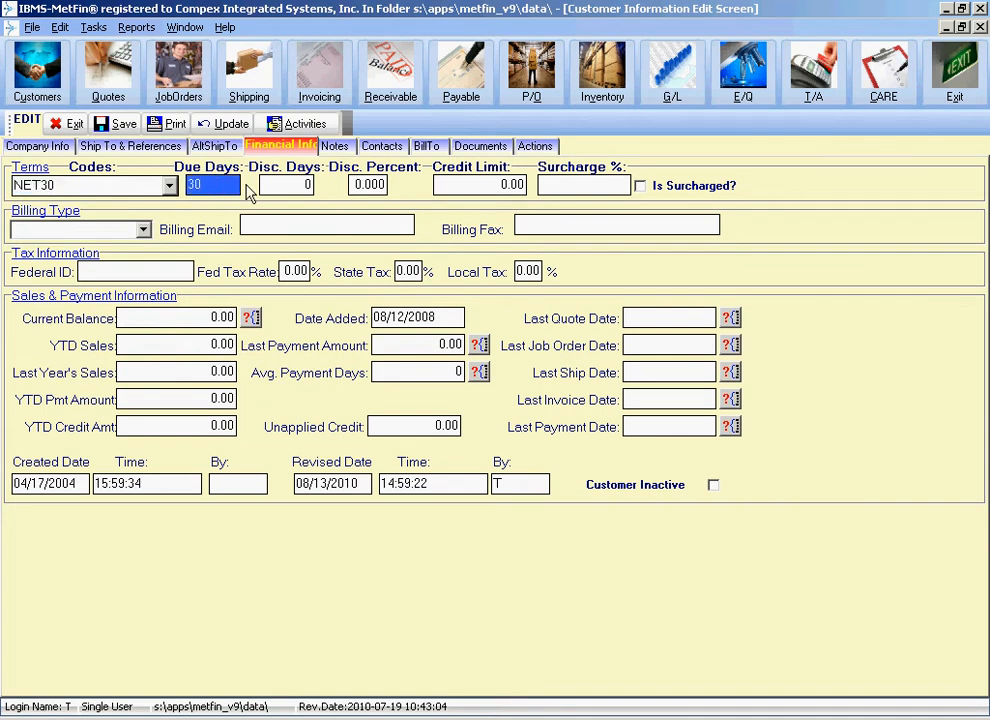
{"action": "key", "text": "Tab"}
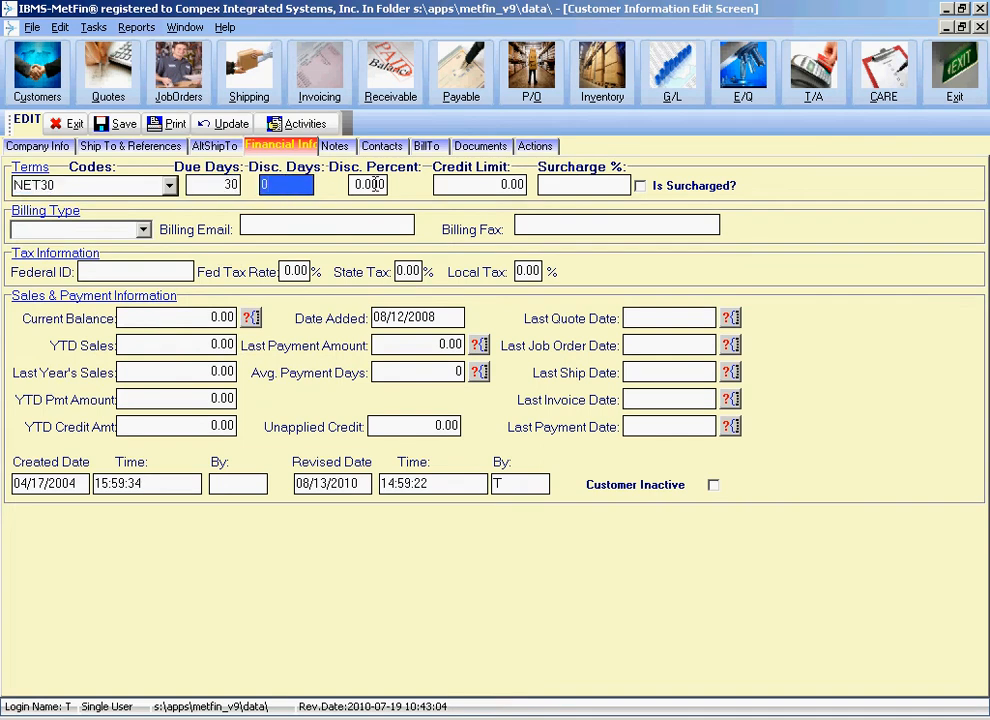
{"action": "key", "text": "Tab"}
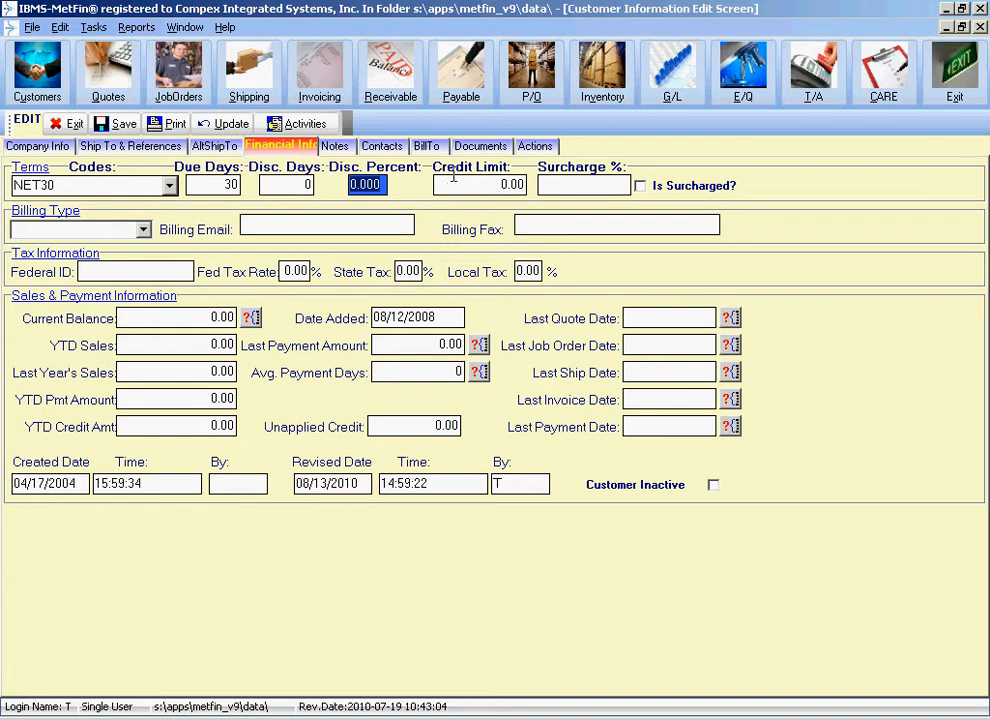
{"action": "left_click", "coordinate": [216, 187]}
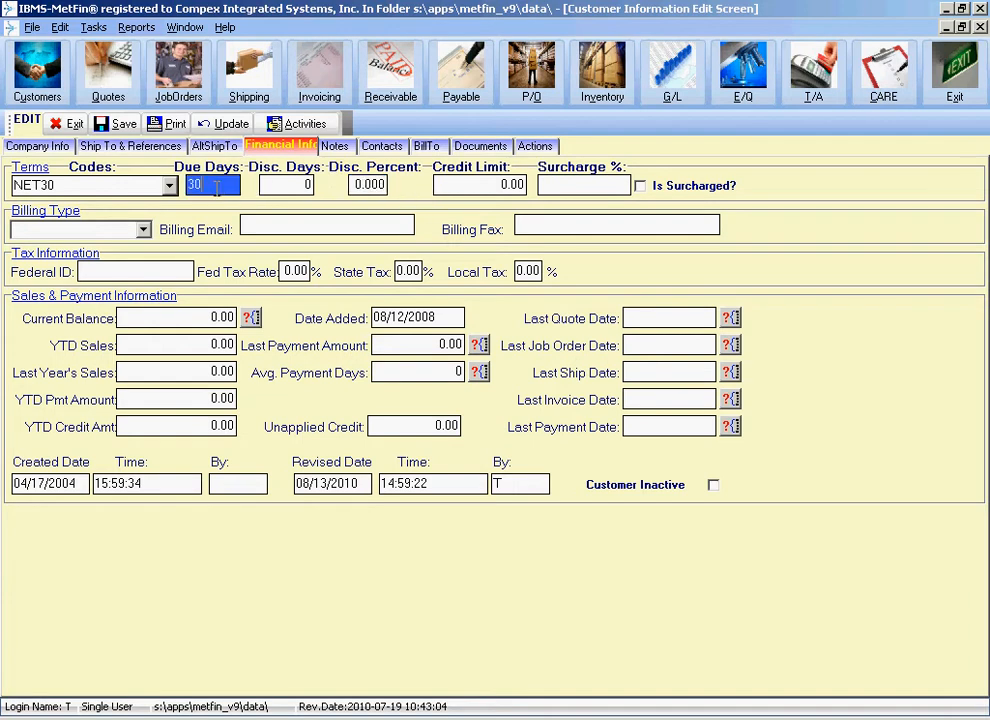
{"action": "left_click", "coordinate": [299, 186]}
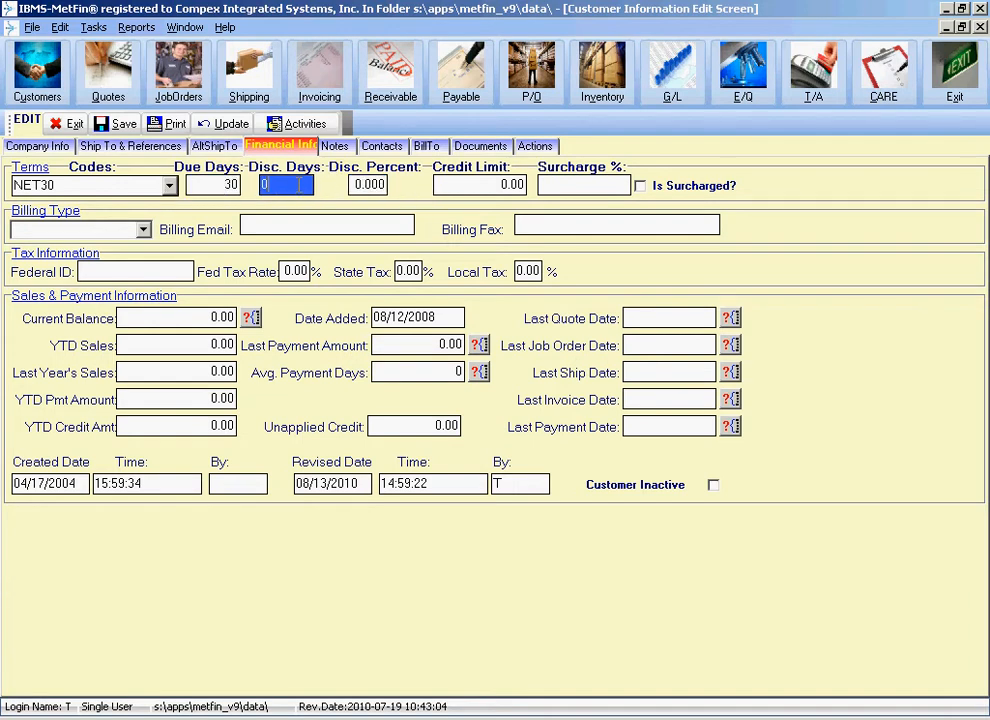
{"action": "right_click", "coordinate": [299, 186]}
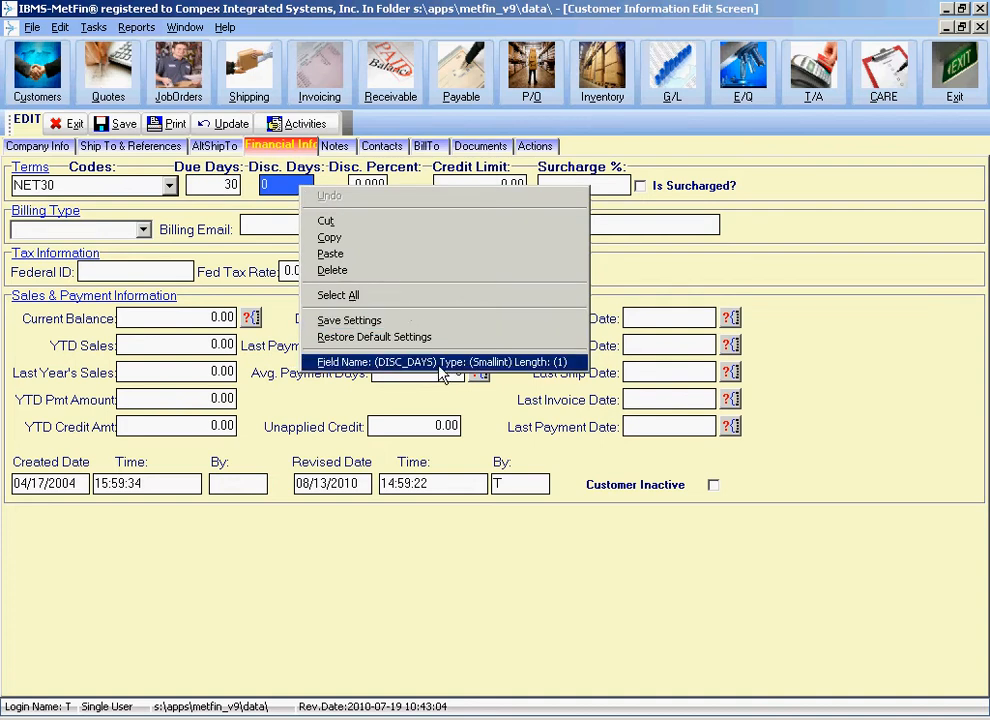
{"action": "right_click", "coordinate": [218, 186]}
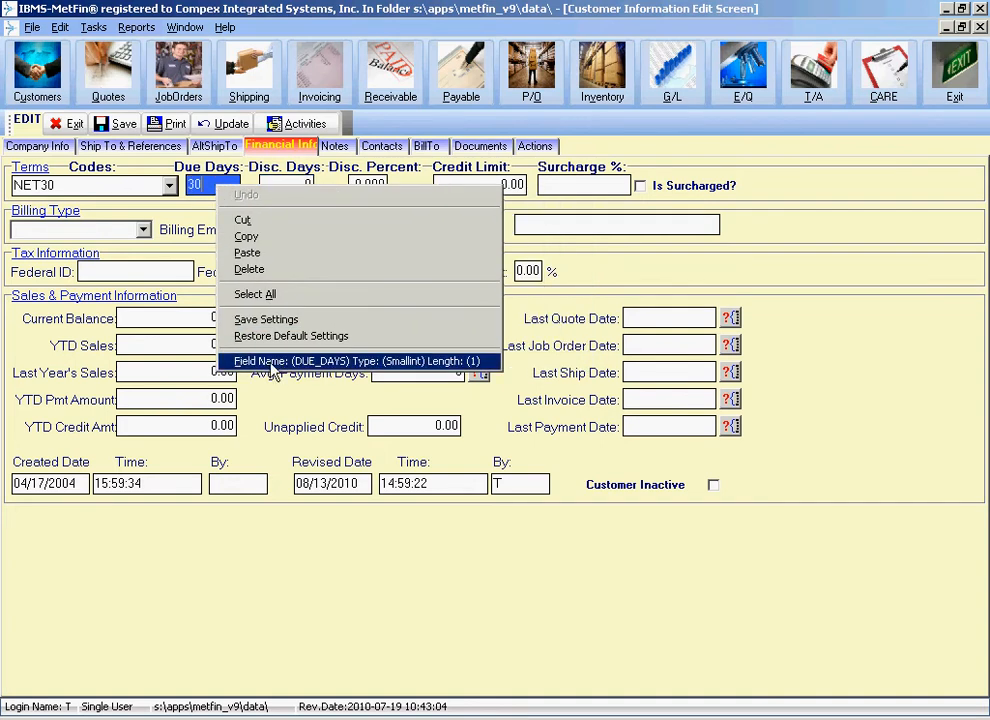
{"action": "key", "text": "Escape"}
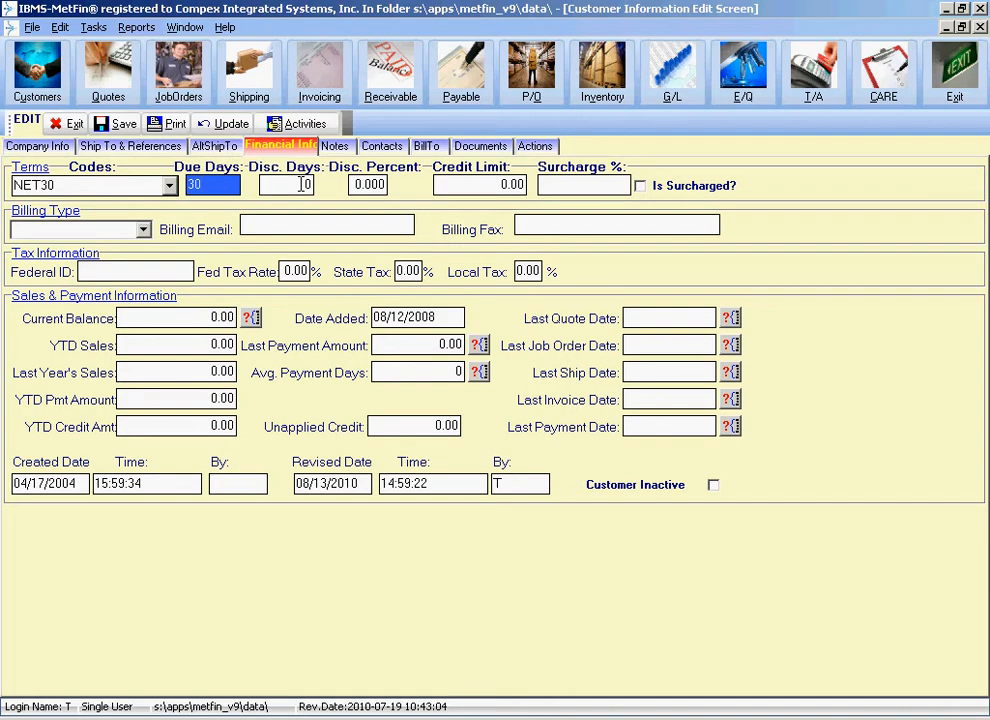
{"action": "left_click", "coordinate": [478, 187]}
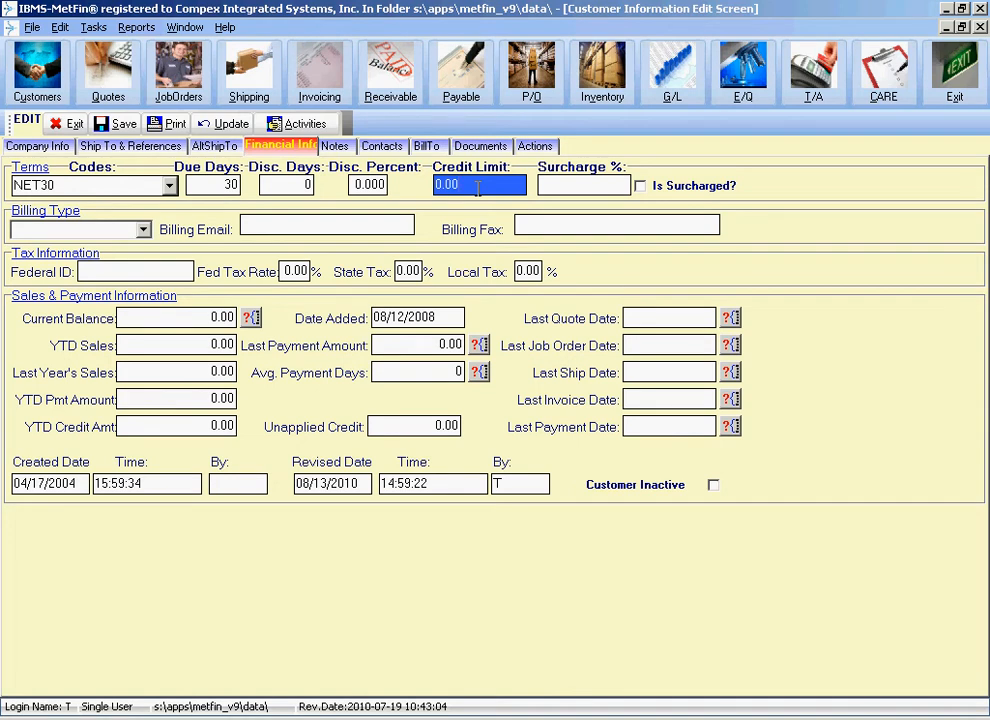
{"action": "key", "text": "BackSpace"}
{"action": "type", "text": "10000"}
{"action": "key", "text": "BackSpace"}
{"action": "type", "text": "99999999"}
{"action": "key", "text": "BackSpace"}
{"action": "key", "text": "BackSpace"}
{"action": "key", "text": "BackSpace"}
{"action": "key", "text": "BackSpace"}
{"action": "key", "text": "BackSpace"}
{"action": "key", "text": "BackSpace"}
{"action": "key", "text": "BackSpace"}
{"action": "key", "text": "BackSpace"}
{"action": "left_click", "coordinate": [570, 184]}
{"action": "left_click", "coordinate": [510, 184]}
{"action": "type", "text": "0"}
{"action": "key", "text": "Tab"}
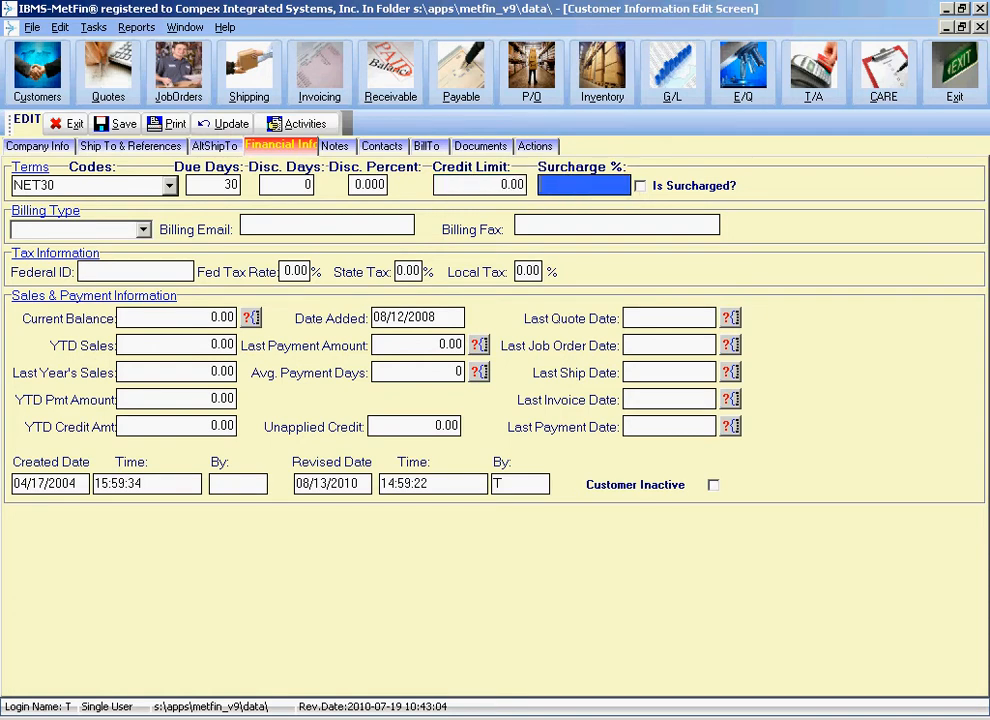
{"action": "left_click", "coordinate": [509, 182]}
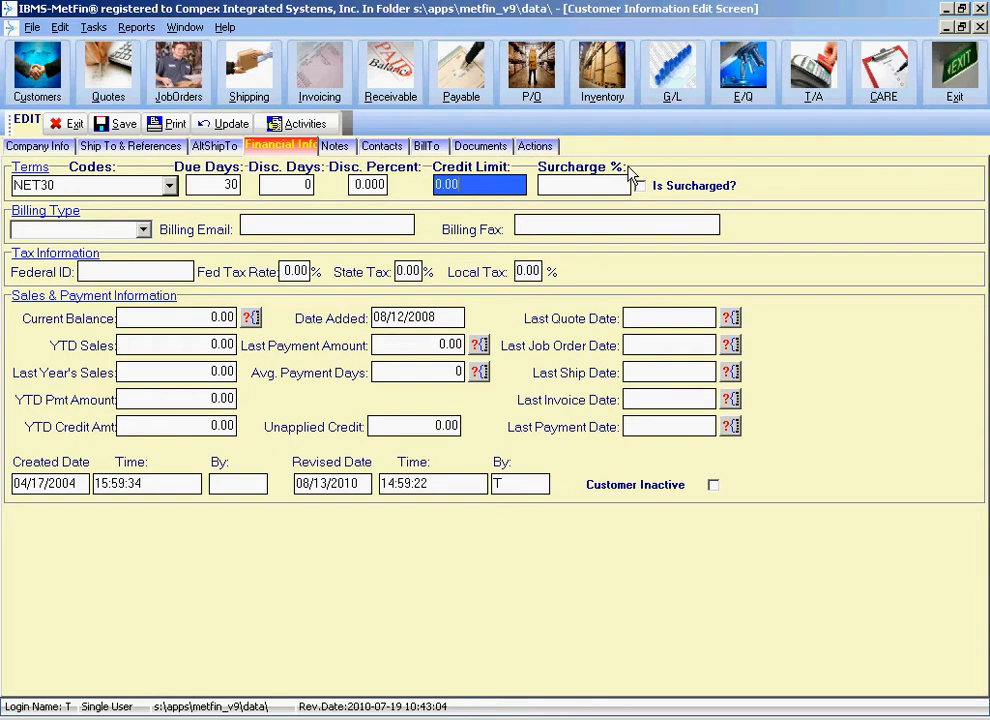
{"action": "left_click", "coordinate": [499, 185]}
{"action": "key", "text": "Tab"}
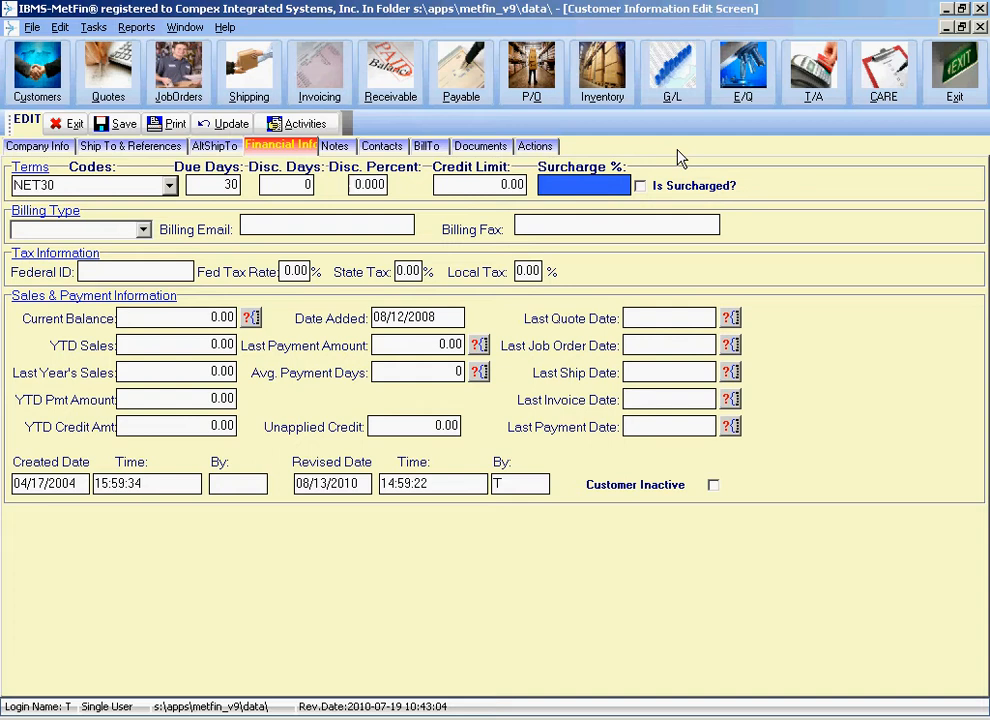
Enter a 5.00 Surcharge %, correcting a mistyped 7, and mark the customer surcharged.
{"action": "type", "text": "7"}
{"action": "key", "text": "BackSpace"}
{"action": "type", "text": "5"}
{"action": "left_click", "coordinate": [641, 187]}
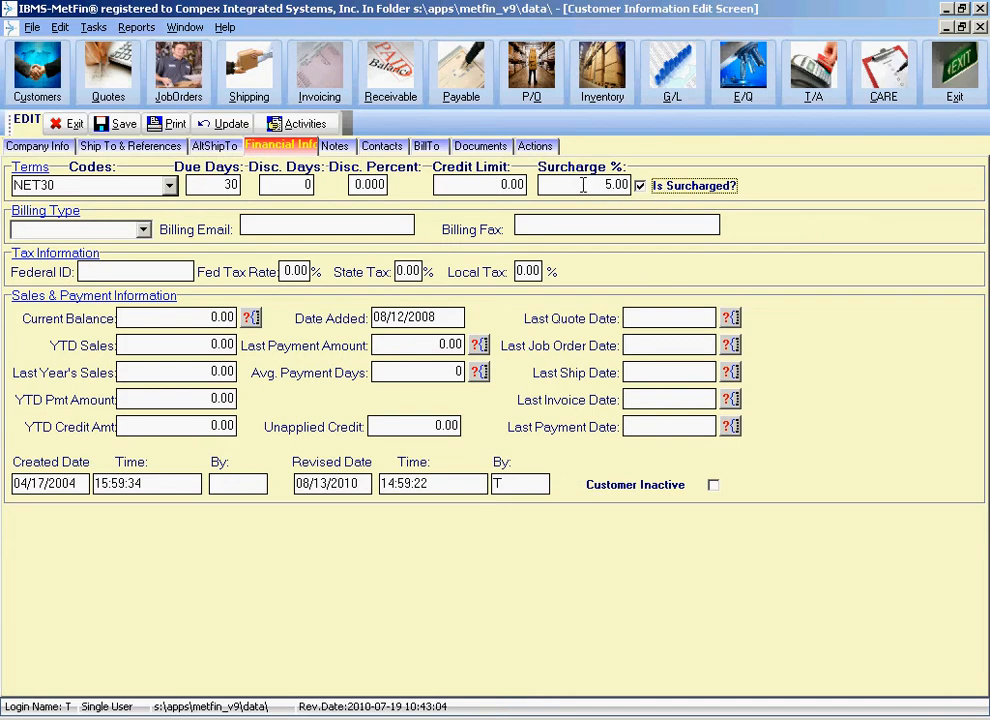
Toggle the Surcharged flag off again and list the billing types EMAIL, FAX and MAIL.
{"action": "key", "text": "shift+Tab"}
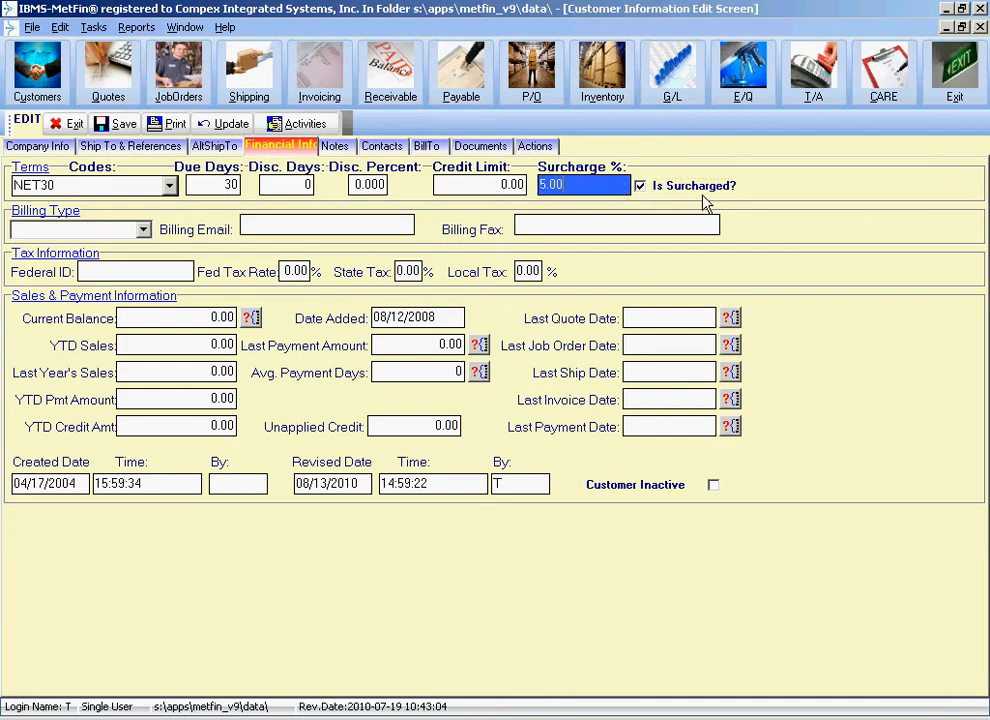
{"action": "left_click", "coordinate": [681, 195]}
{"action": "left_click", "coordinate": [681, 195]}
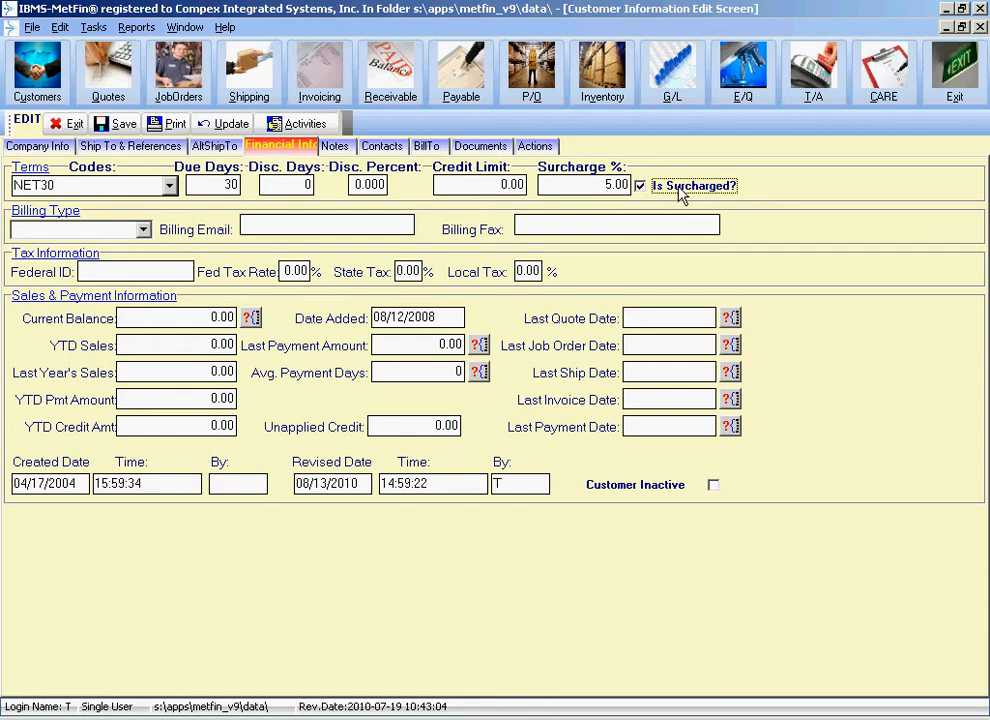
{"action": "left_click", "coordinate": [681, 195]}
{"action": "left_click", "coordinate": [606, 183]}
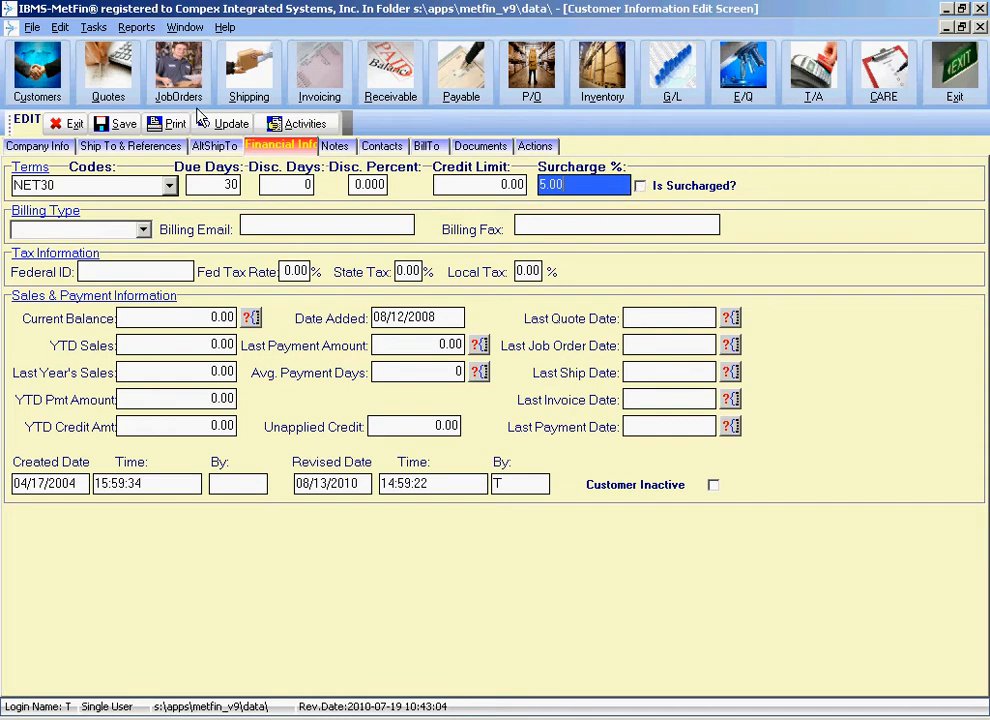
{"action": "left_click", "coordinate": [146, 230]}
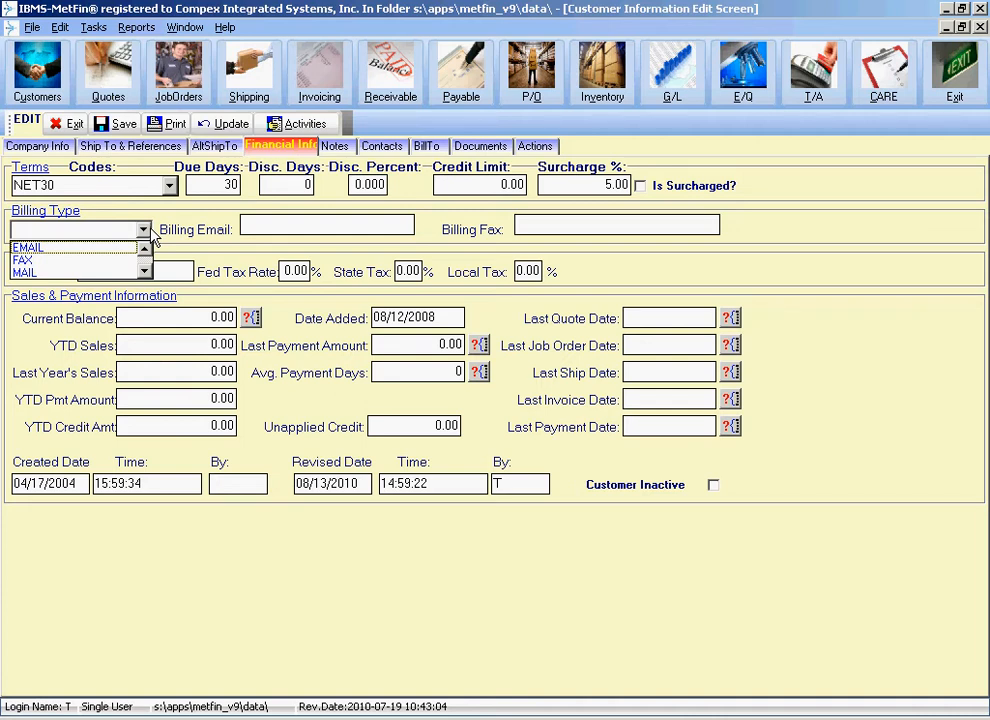
Choose EMAIL as the billing type and keep it after reviewing the options.
{"action": "left_click", "coordinate": [82, 248]}
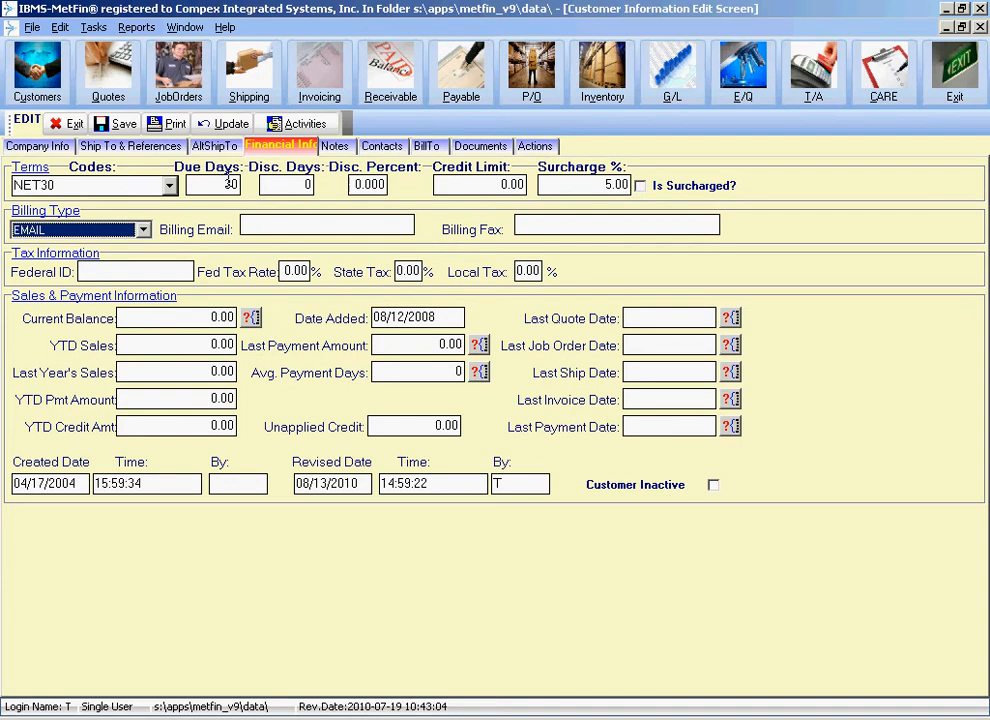
{"action": "left_click", "coordinate": [143, 229]}
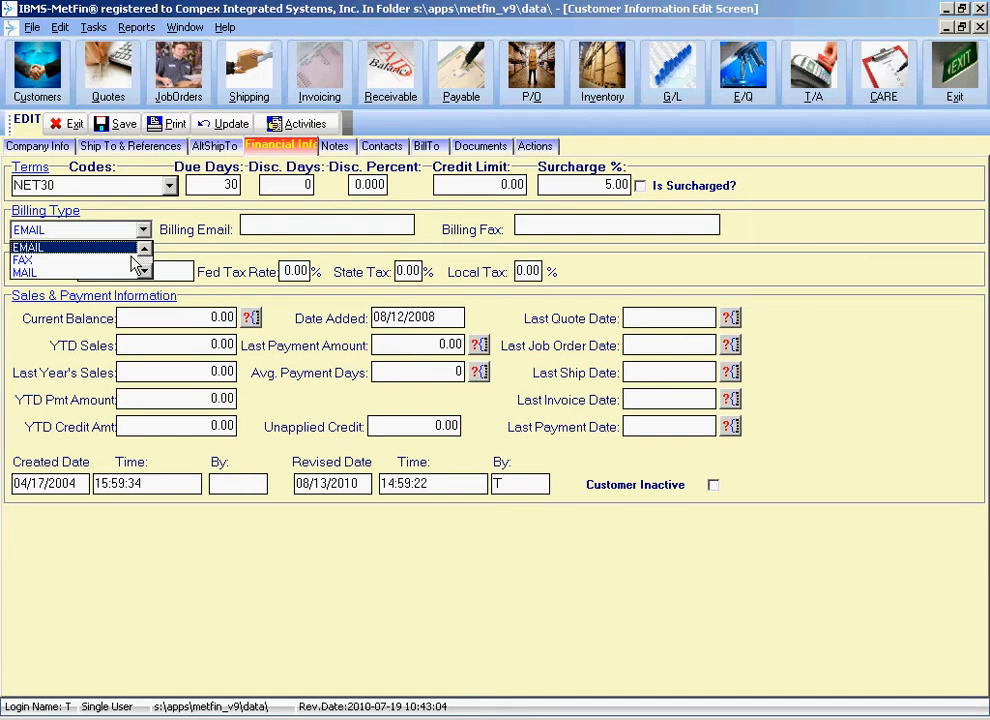
{"action": "left_click", "coordinate": [168, 241]}
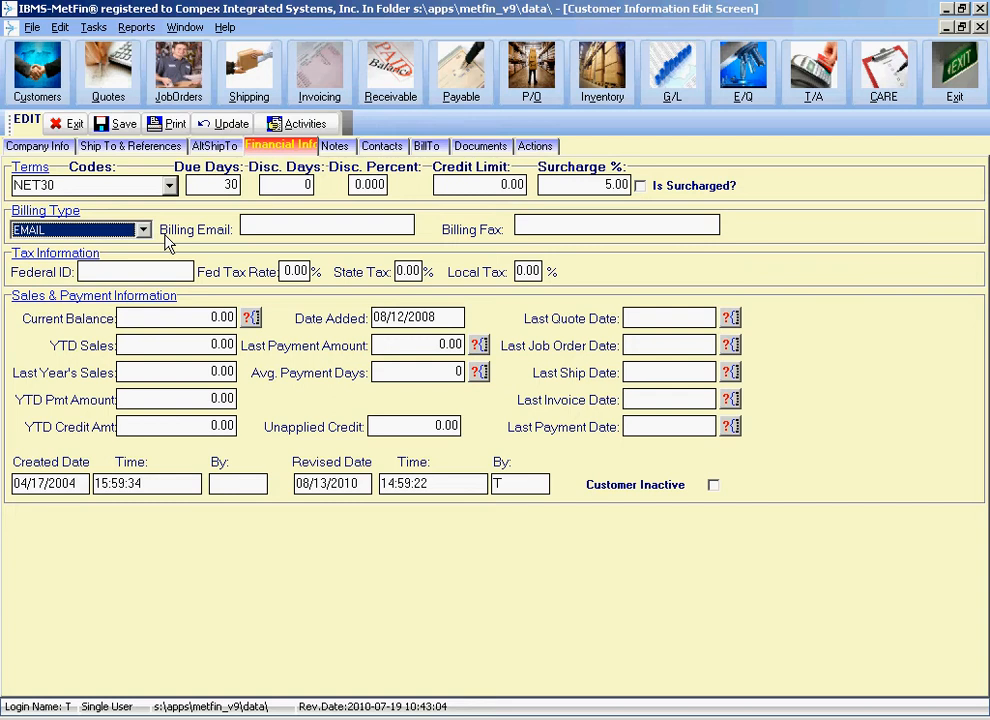
Enter the customer's billing e-mail address and billing fax number.
{"action": "left_click", "coordinate": [246, 224]}
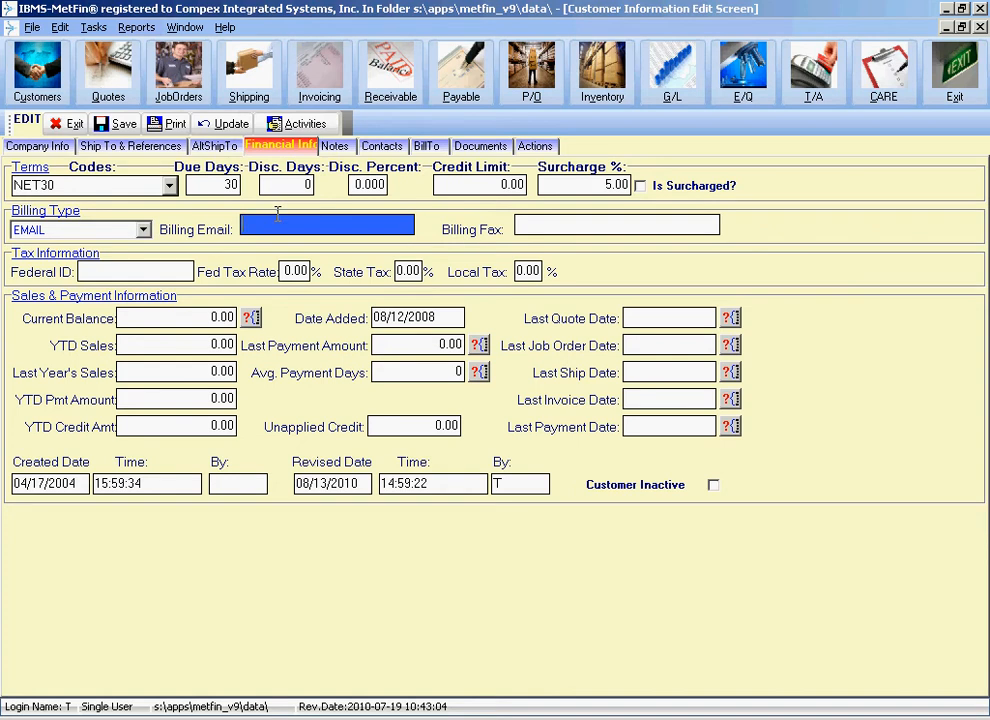
{"action": "key", "text": "Tab"}
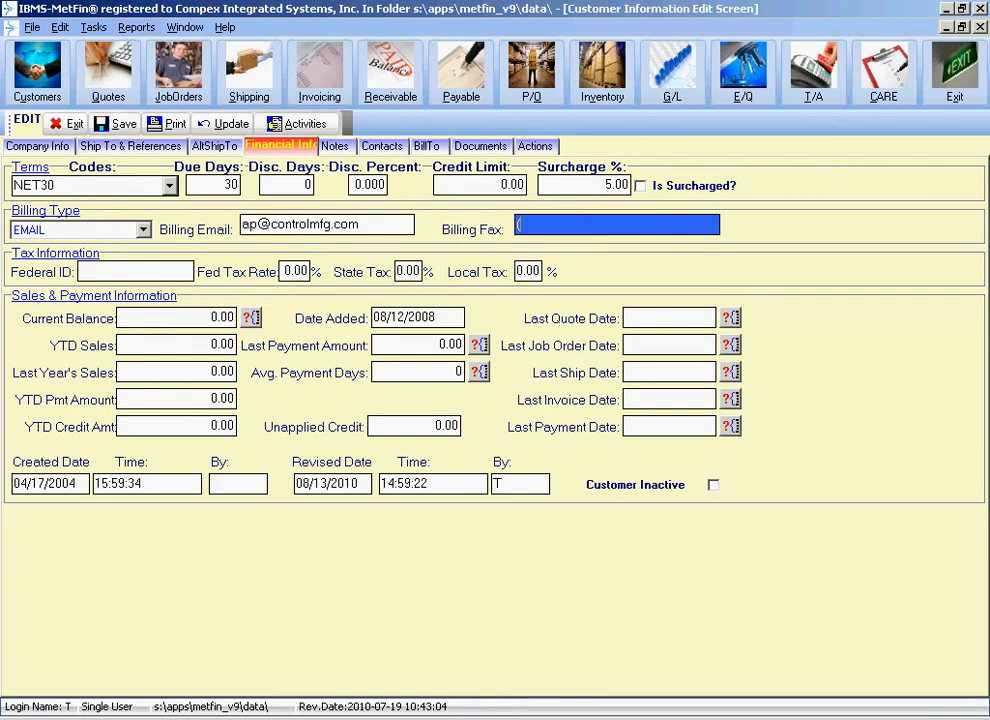
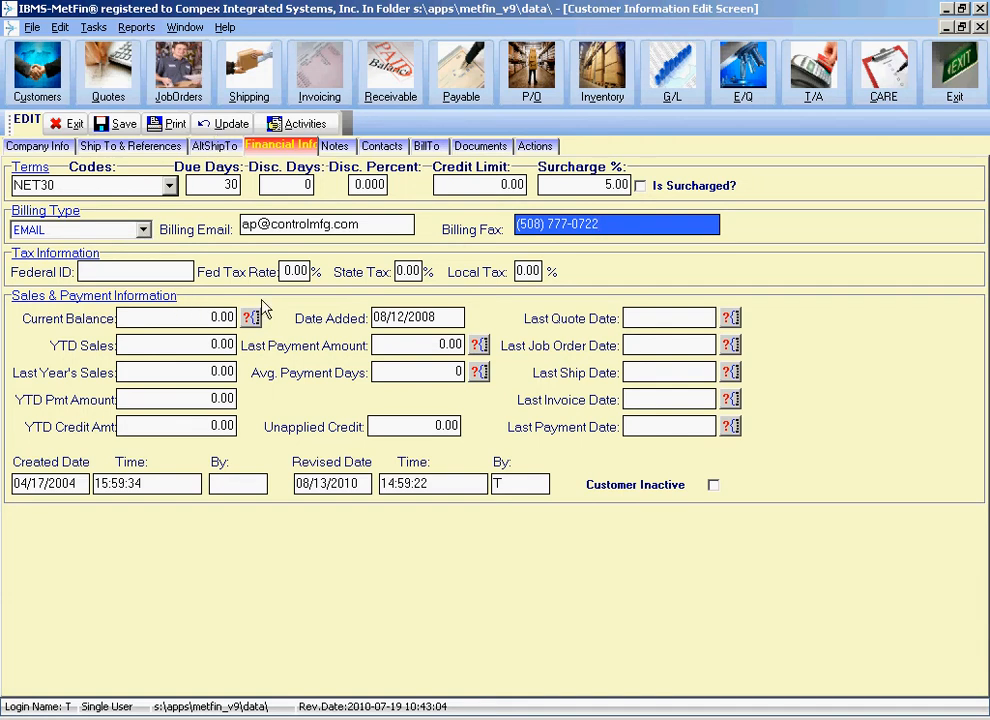
{"action": "left_click", "coordinate": [157, 273]}
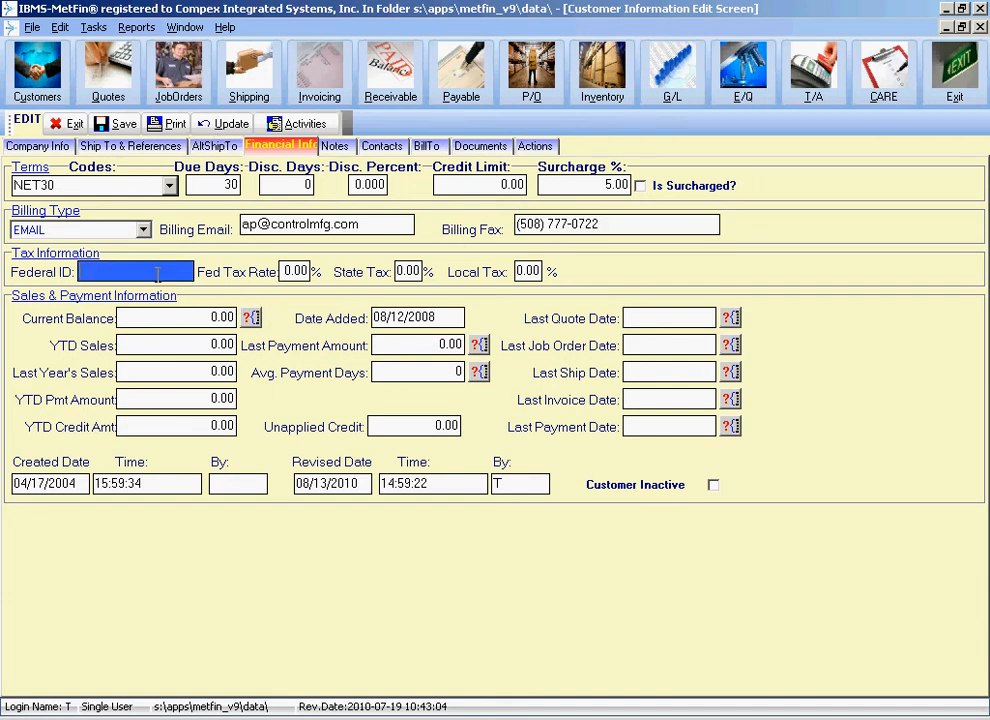
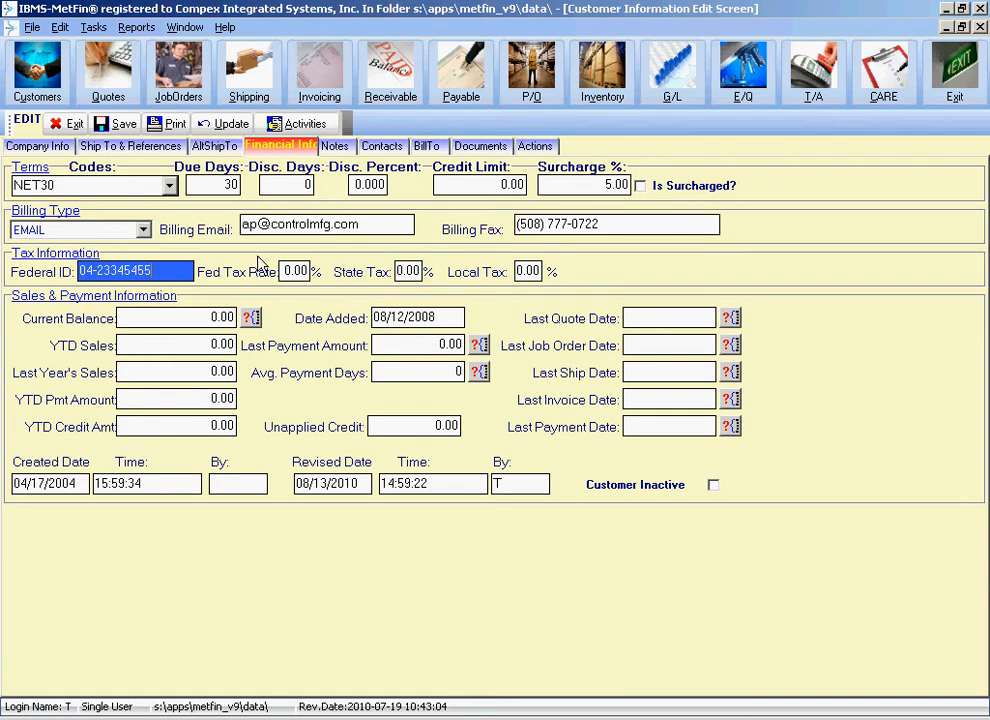
Enter the customer's federal tax ID and set State Tax to 6.50%.
{"action": "key", "text": "Tab"}
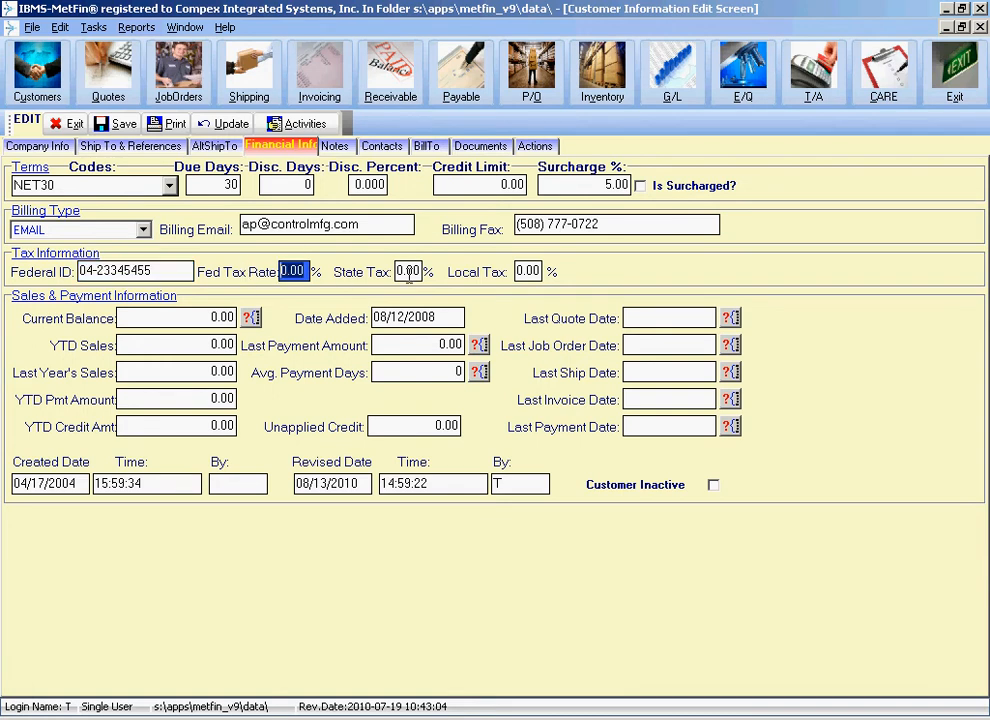
{"action": "key", "text": "Tab"}
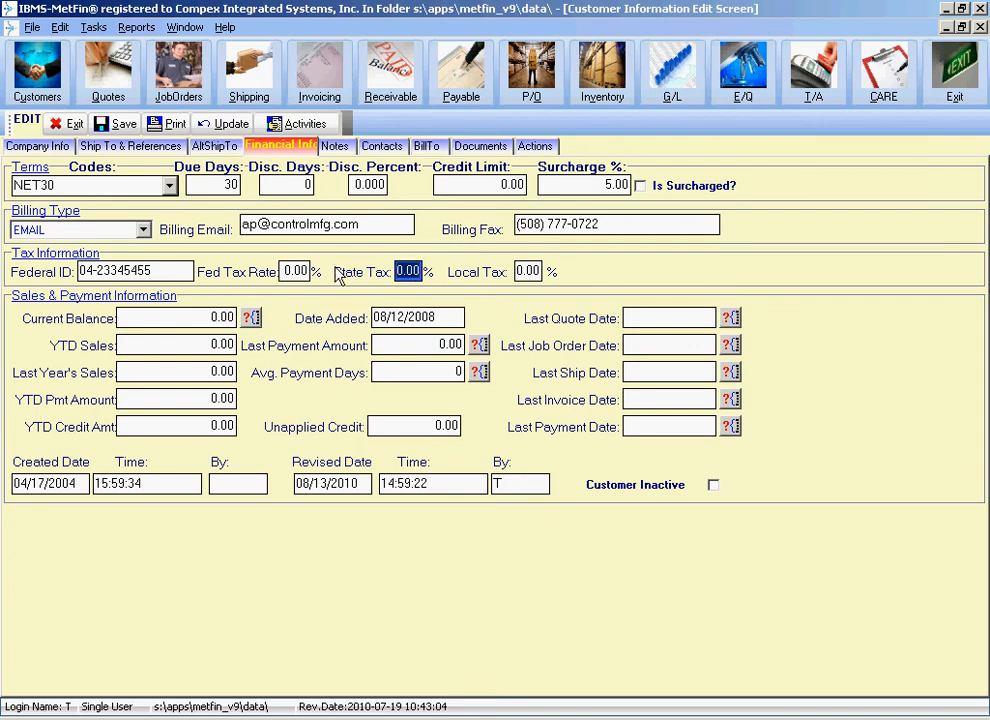
{"action": "type", "text": "6.50"}
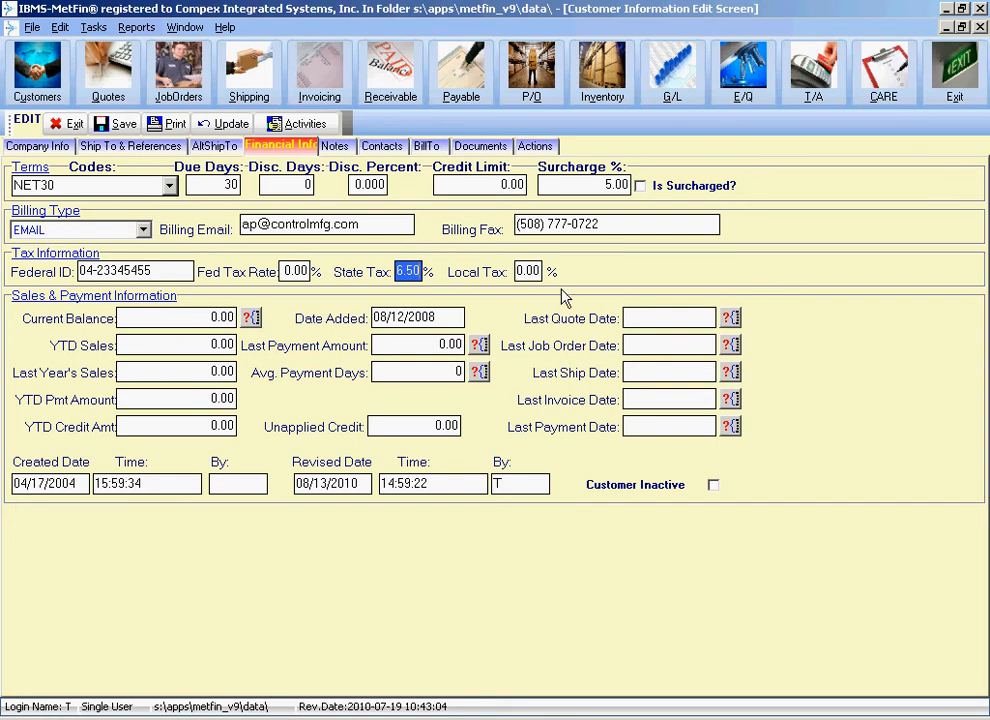
{"action": "key", "text": "Tab"}
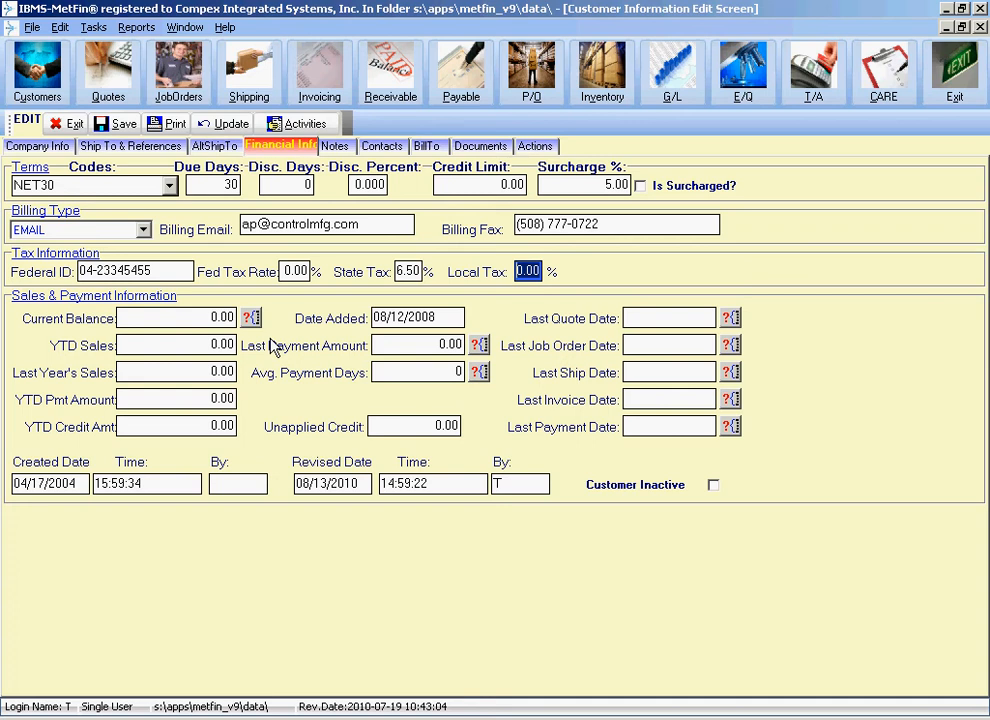
{"action": "left_click", "coordinate": [224, 345]}
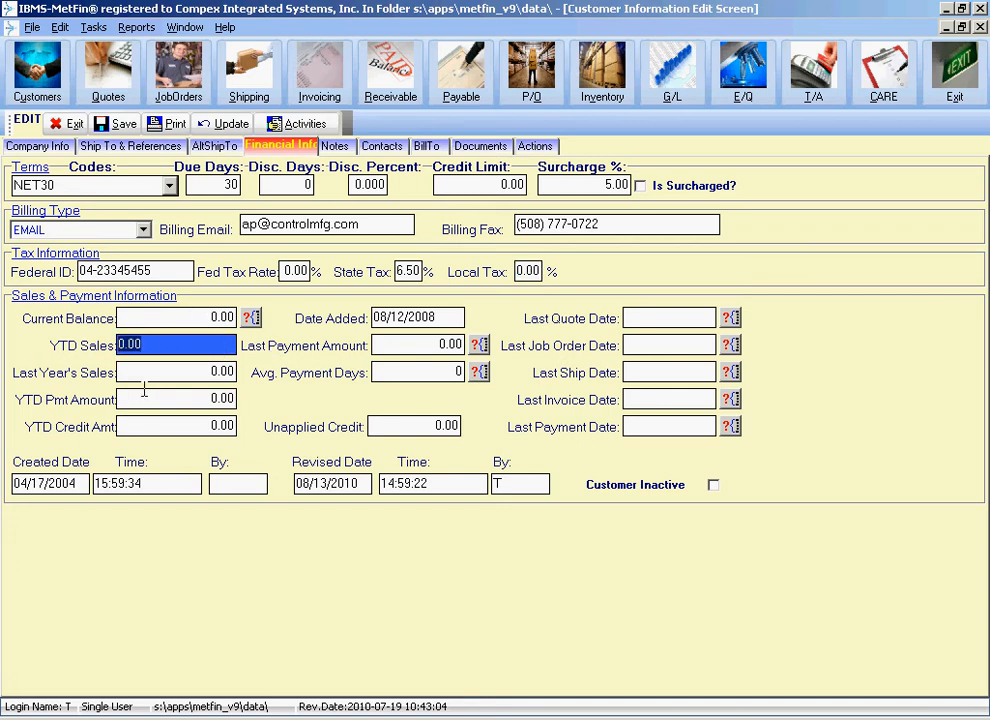
{"action": "left_click", "coordinate": [177, 372]}
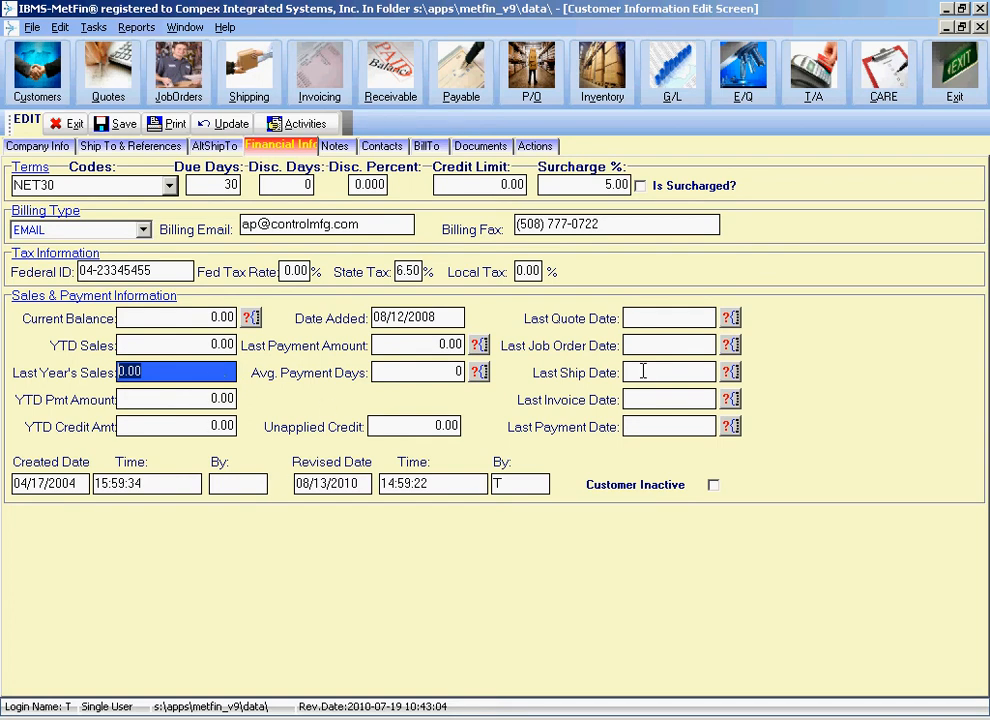
{"action": "left_click", "coordinate": [218, 344]}
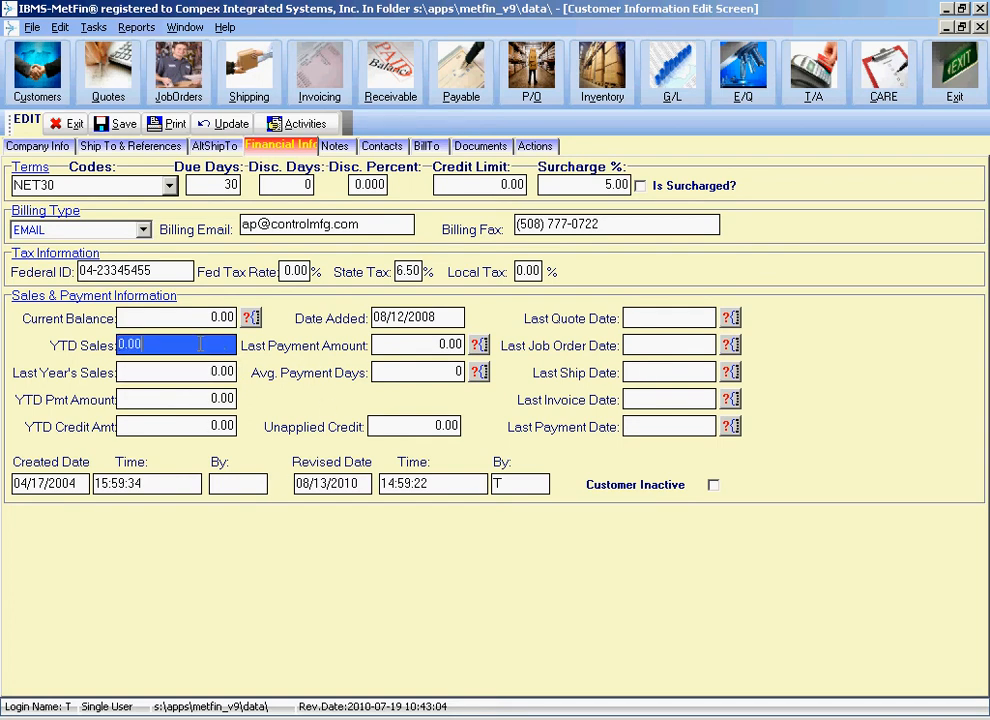
{"action": "left_click", "coordinate": [208, 320]}
{"action": "left_click", "coordinate": [205, 344]}
{"action": "left_click", "coordinate": [214, 318]}
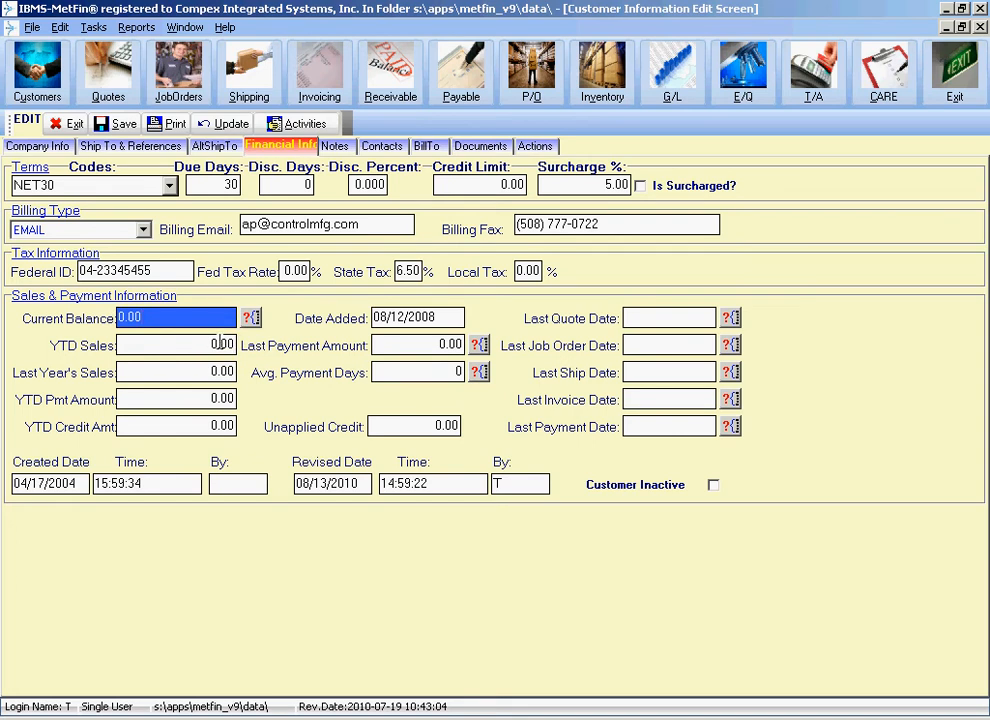
{"action": "left_click", "coordinate": [218, 343]}
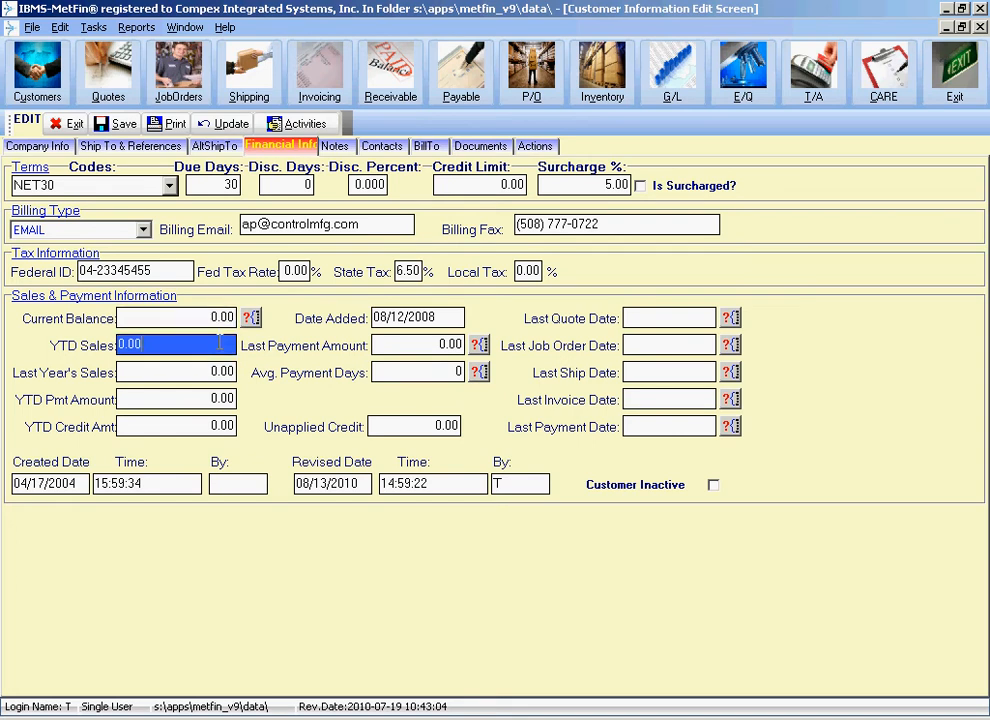
{"action": "left_click", "coordinate": [445, 318]}
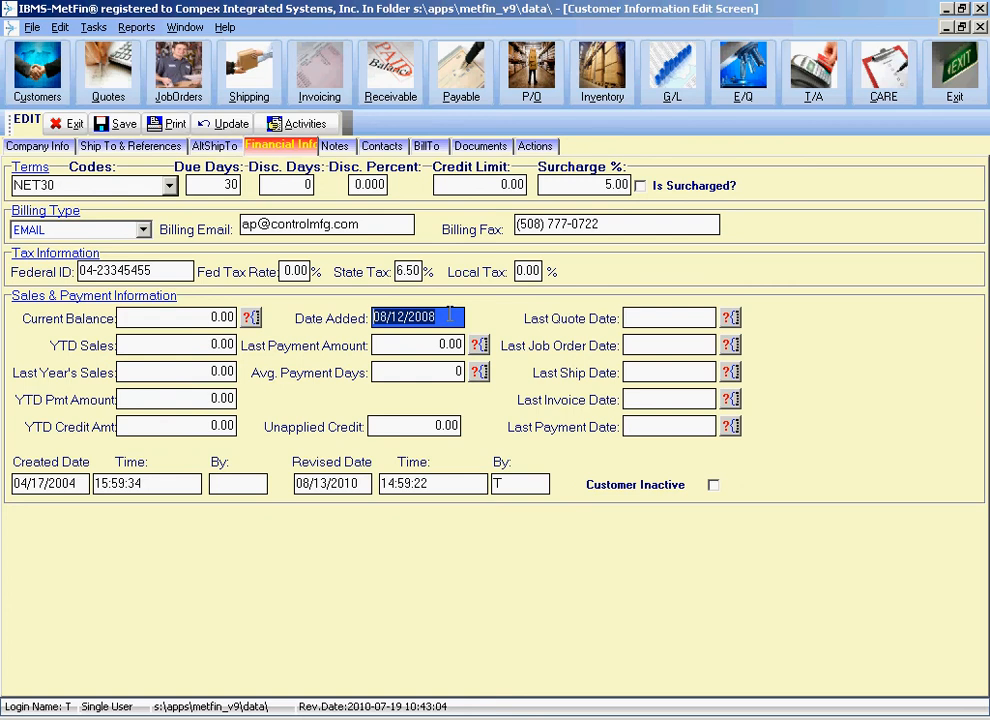
{"action": "left_click", "coordinate": [446, 344]}
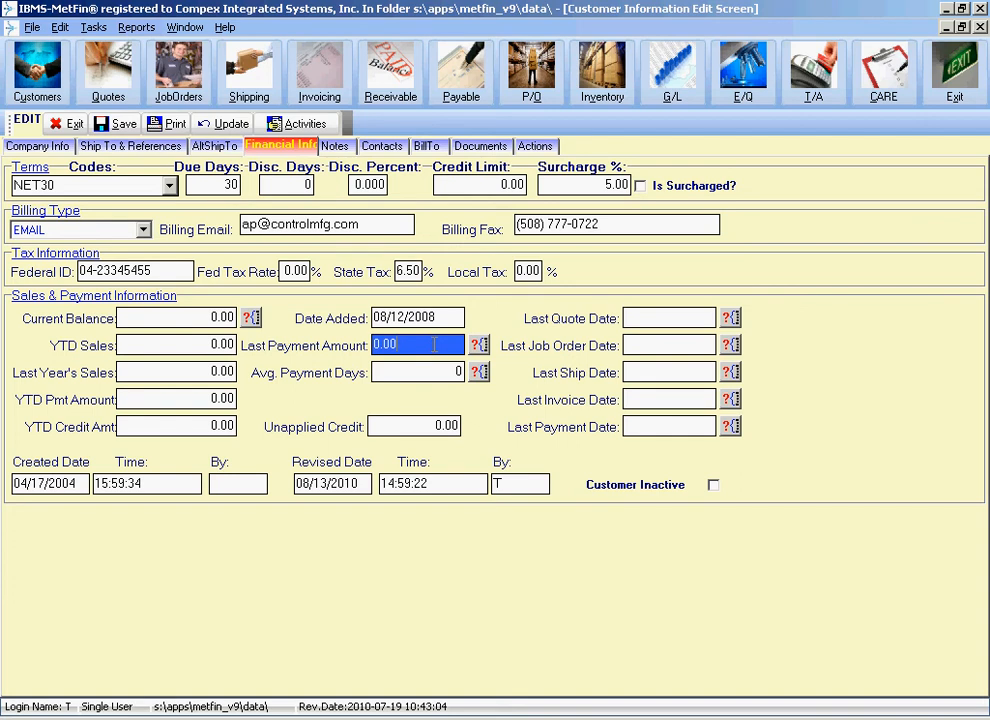
{"action": "left_click", "coordinate": [435, 371]}
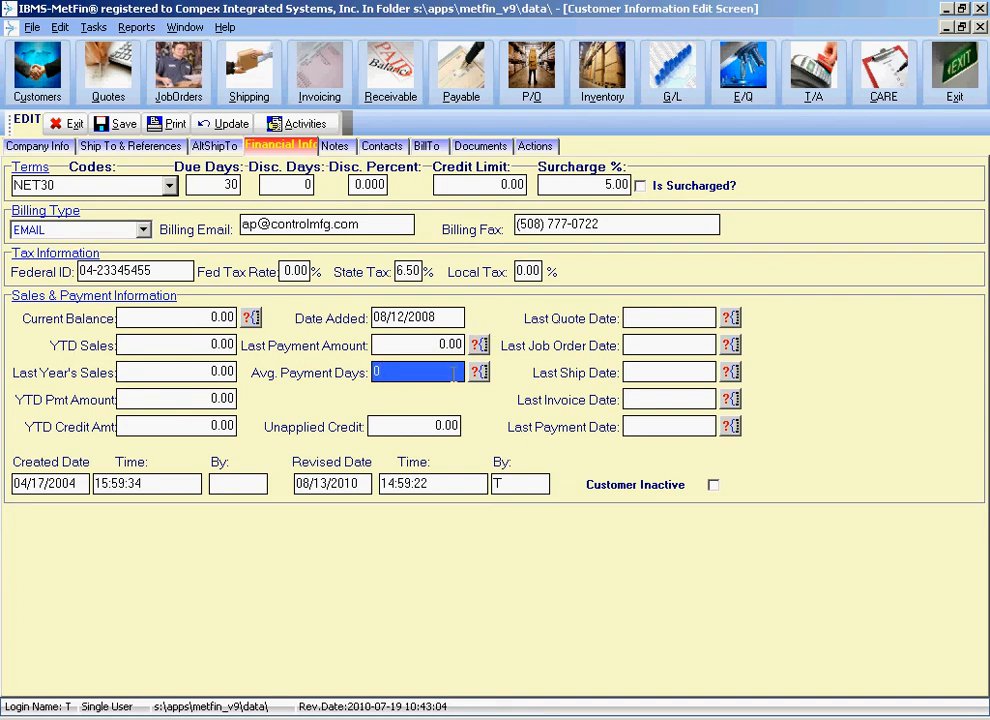
{"action": "left_click", "coordinate": [685, 317]}
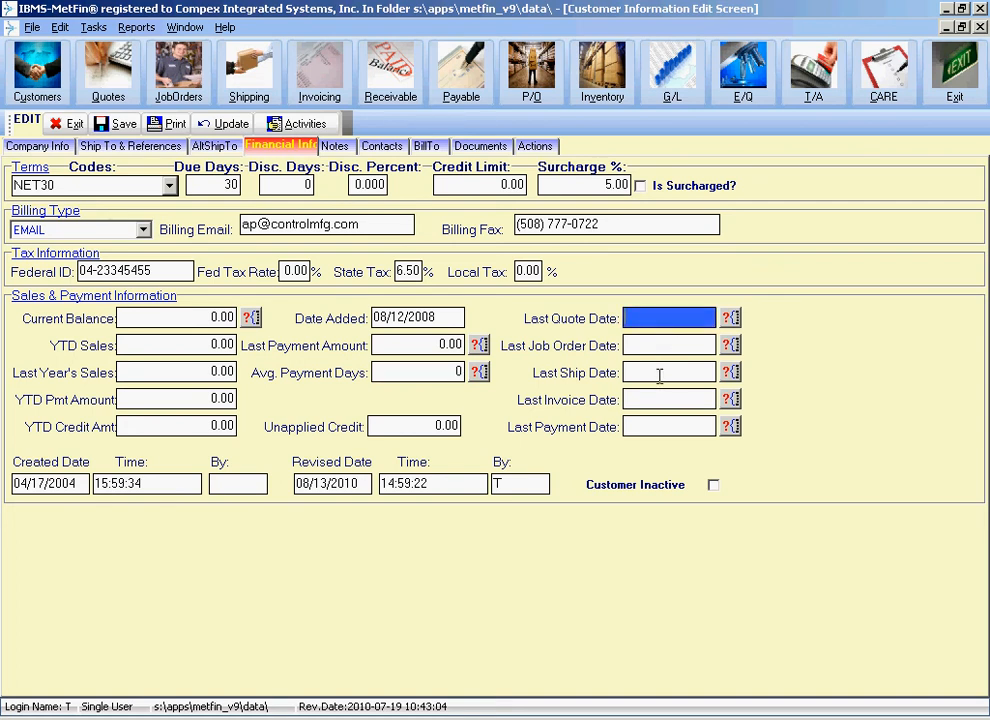
{"action": "left_click", "coordinate": [420, 373]}
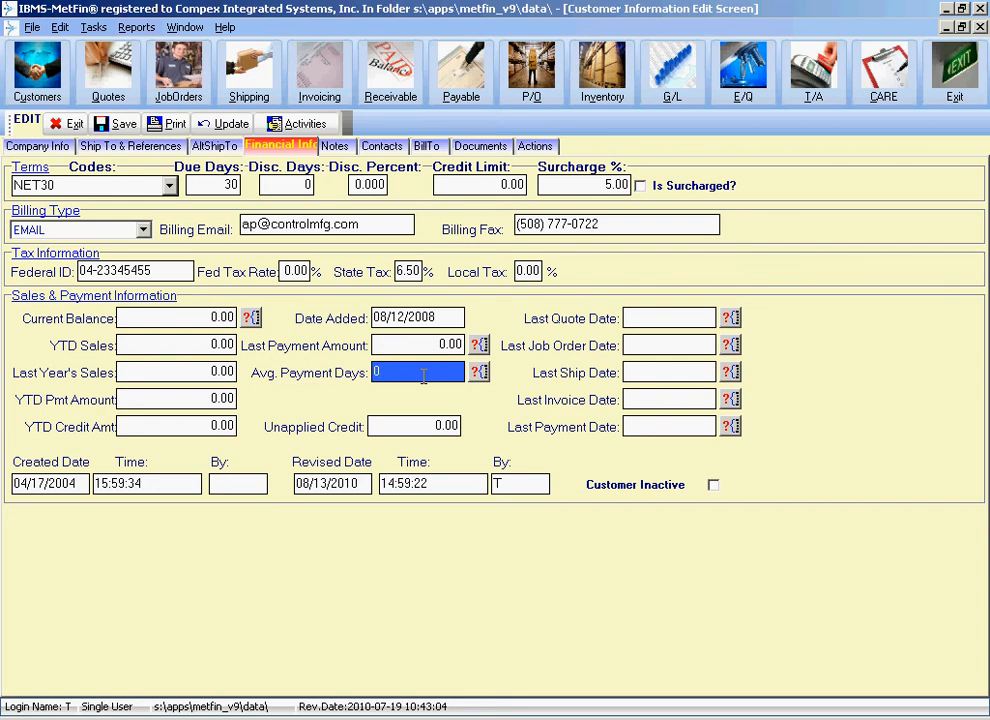
{"action": "left_click", "coordinate": [228, 187]}
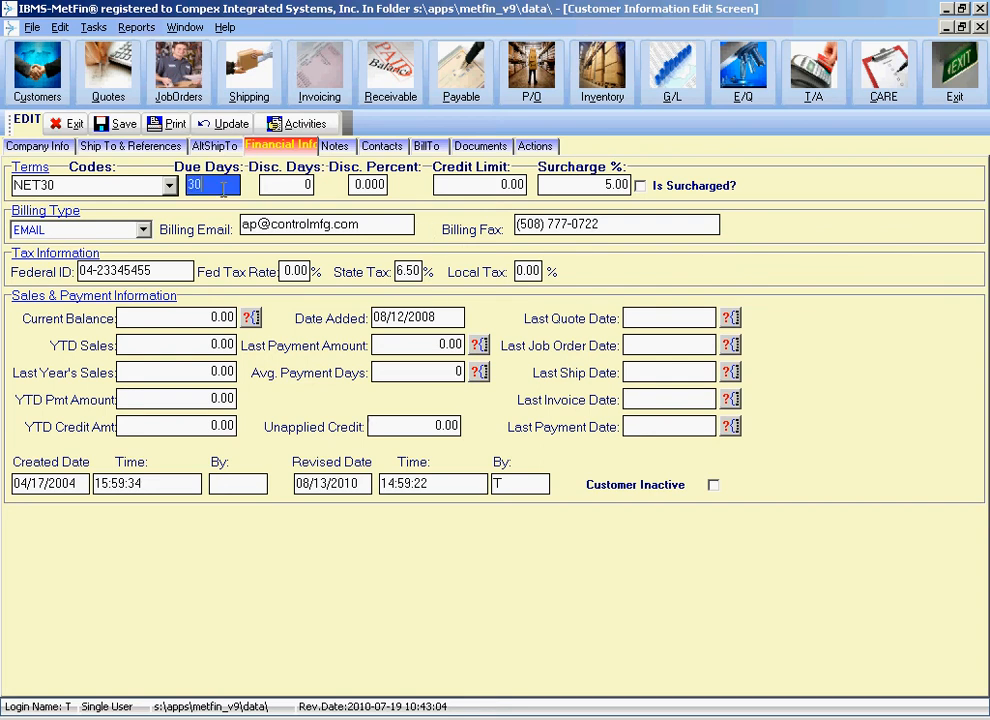
{"action": "left_click", "coordinate": [451, 372]}
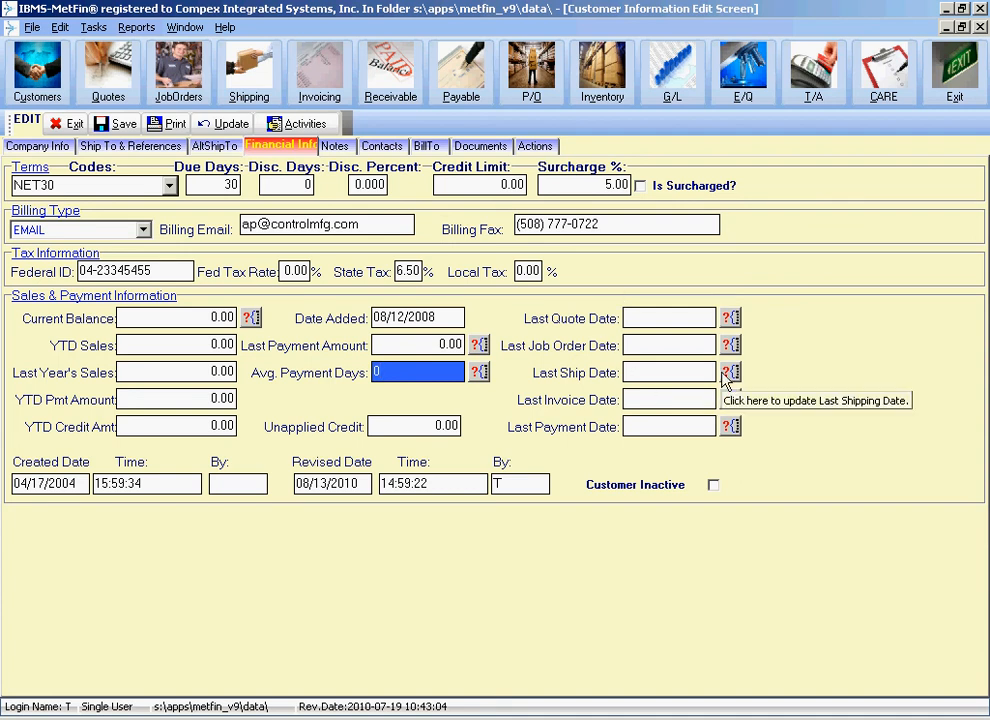
{"action": "left_click", "coordinate": [676, 318]}
{"action": "left_click", "coordinate": [677, 343]}
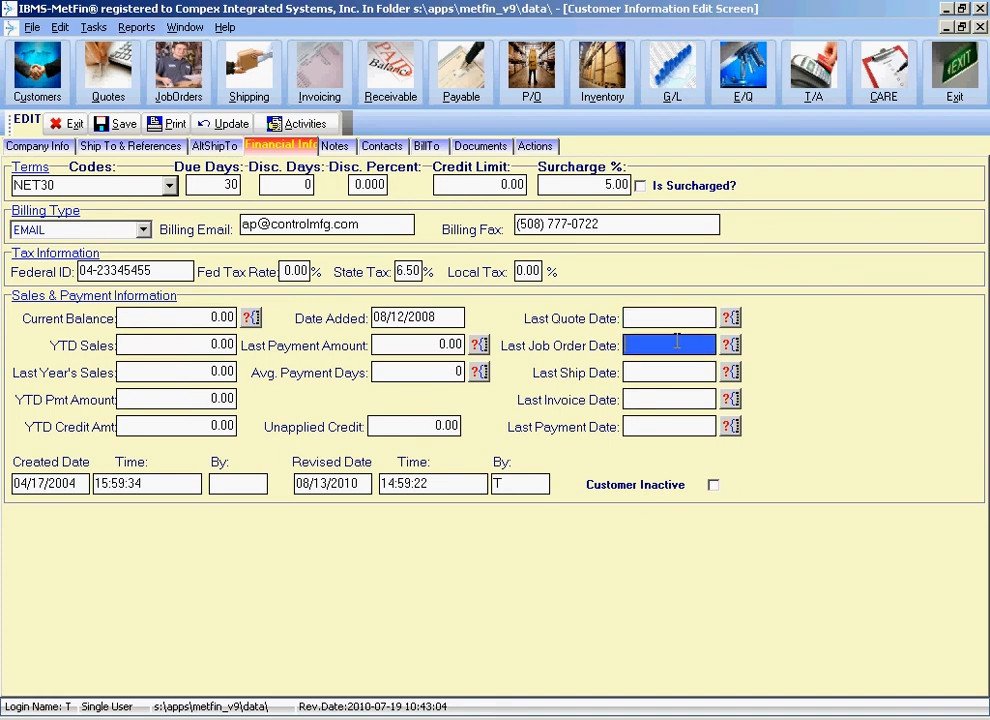
{"action": "left_click", "coordinate": [679, 316]}
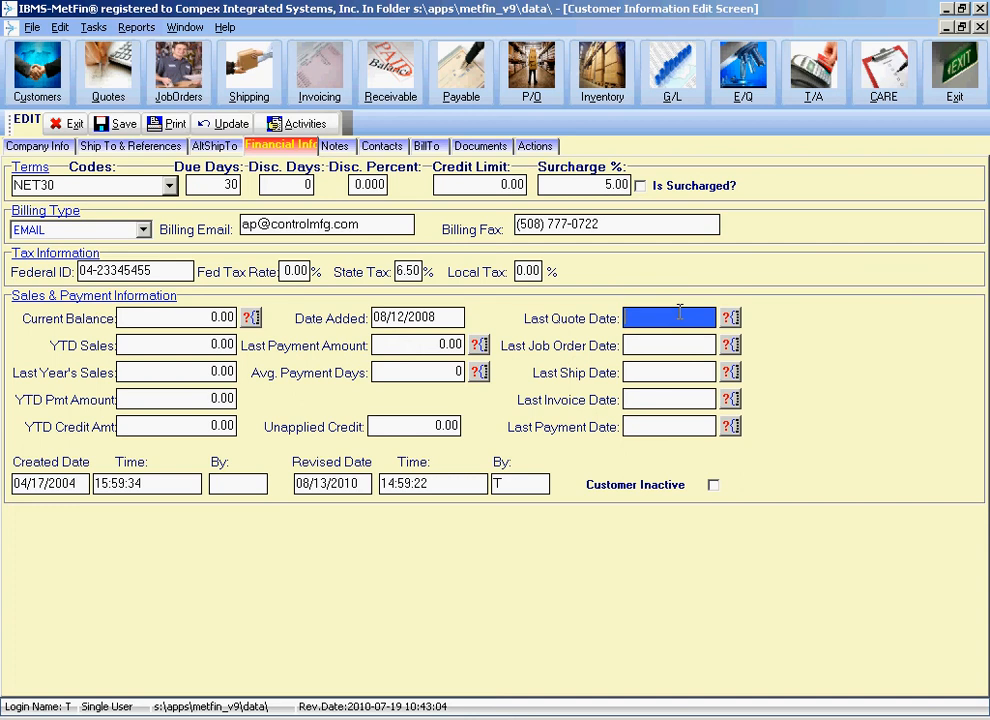
{"action": "left_click", "coordinate": [679, 370]}
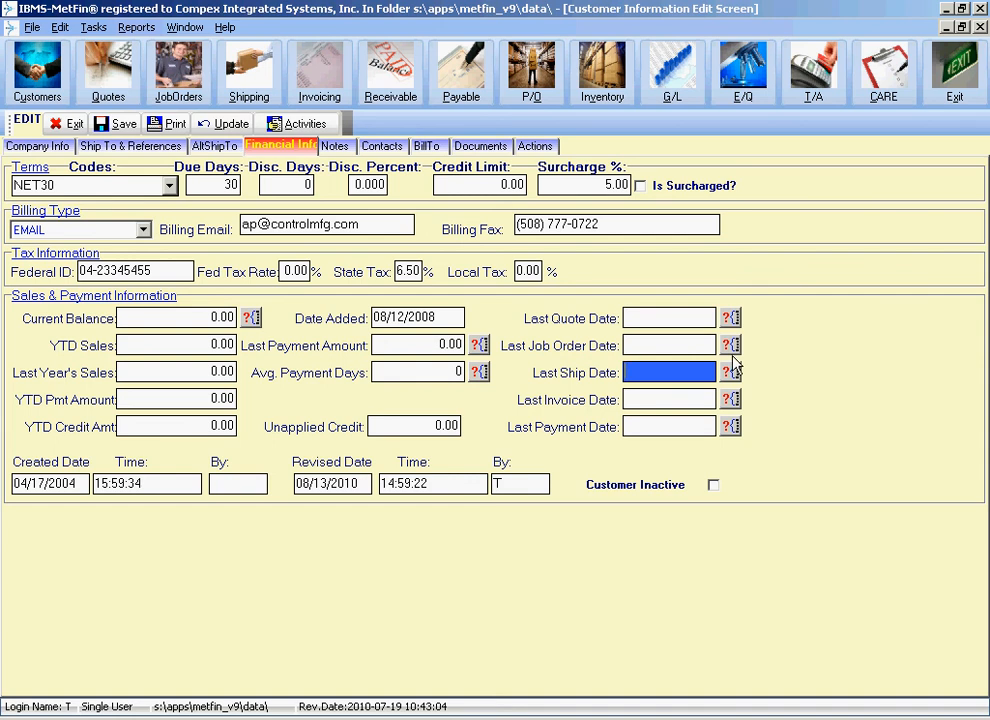
{"action": "left_click", "coordinate": [688, 400]}
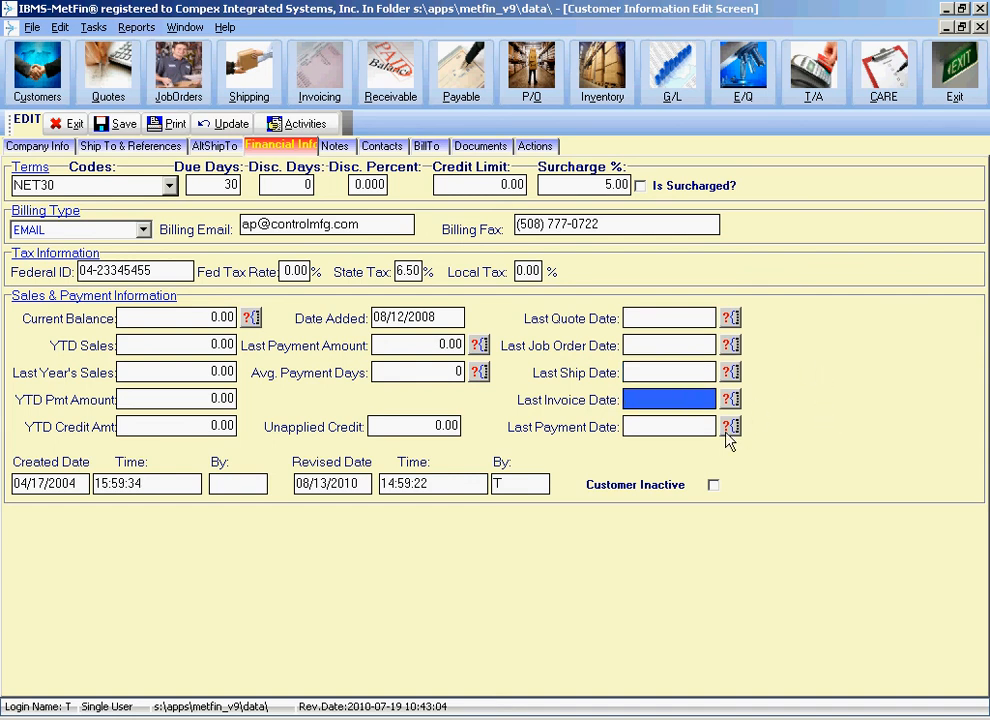
{"action": "left_click", "coordinate": [690, 424]}
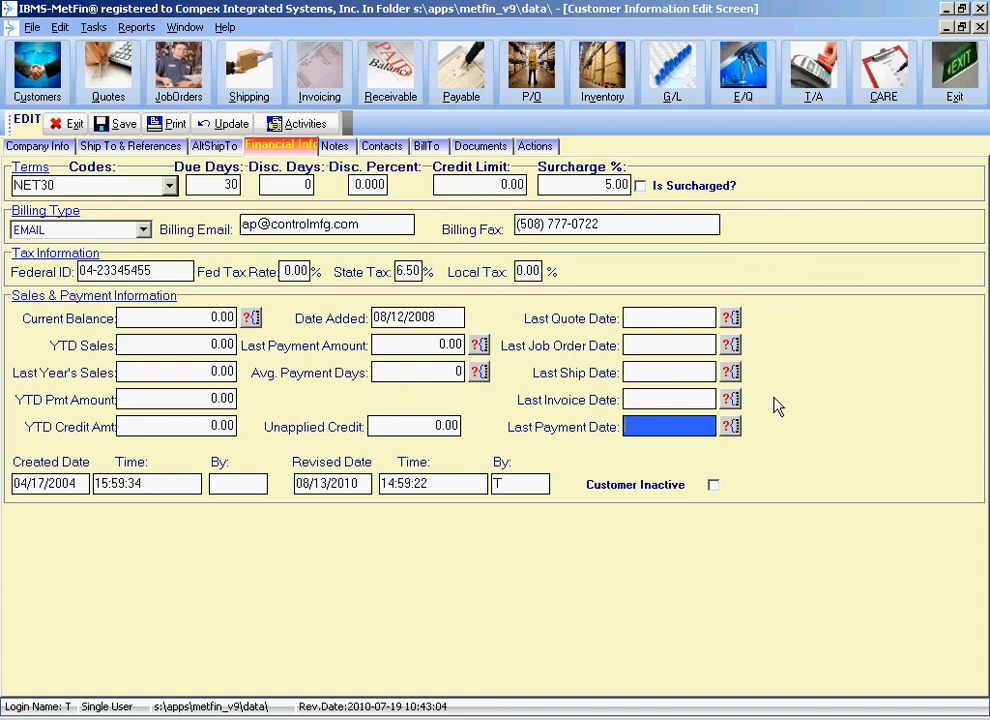
{"action": "left_click", "coordinate": [50, 487]}
{"action": "left_click", "coordinate": [136, 488]}
{"action": "left_click", "coordinate": [333, 487]}
{"action": "left_click", "coordinate": [454, 487]}
{"action": "left_click", "coordinate": [510, 486]}
{"action": "left_click", "coordinate": [183, 484]}
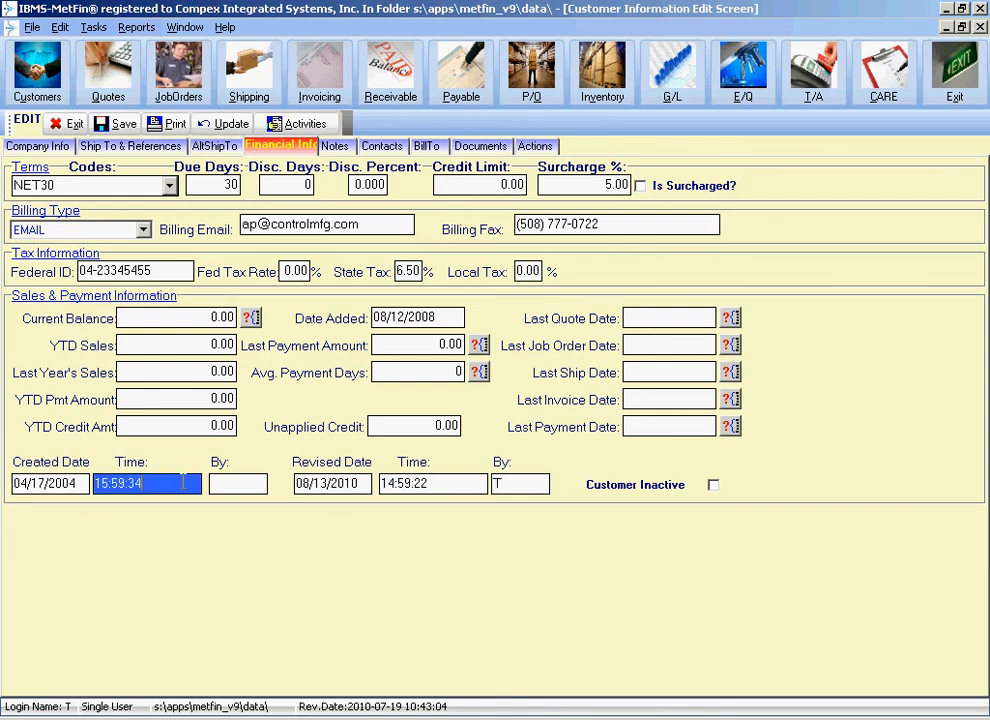
{"action": "left_click", "coordinate": [259, 486]}
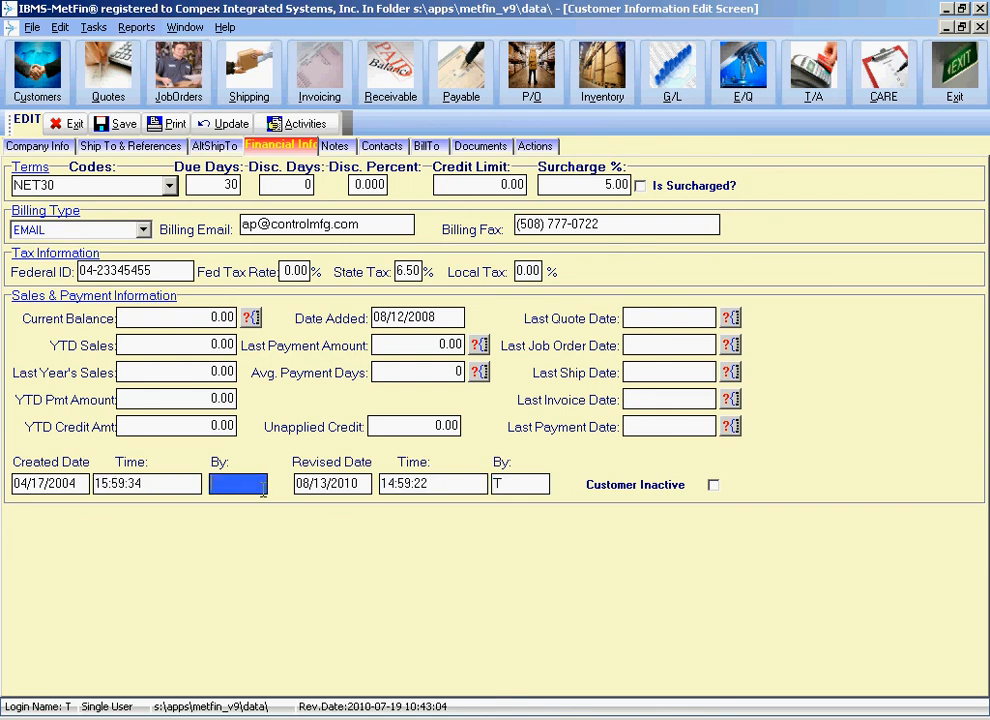
{"action": "left_click", "coordinate": [68, 485]}
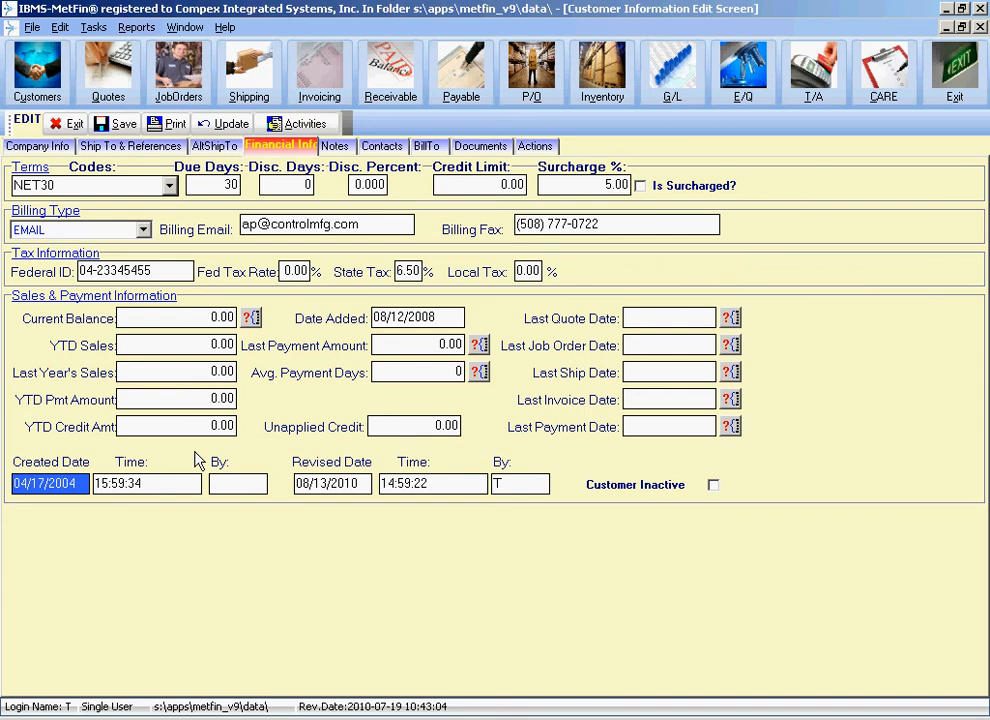
{"action": "left_click", "coordinate": [12, 484]}
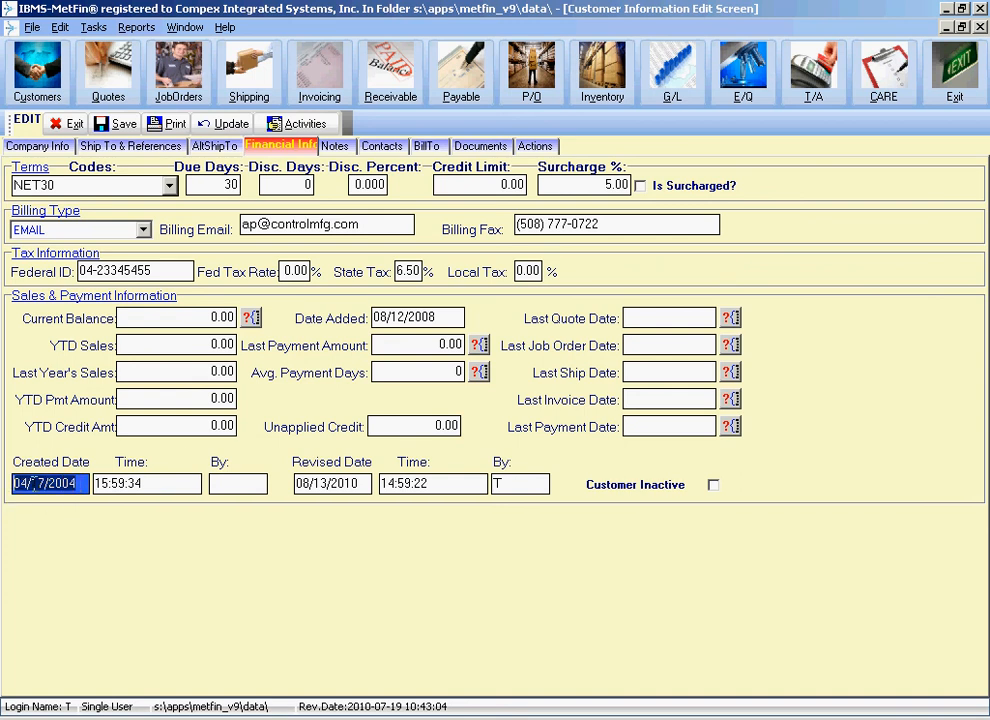
{"action": "left_click", "coordinate": [440, 319]}
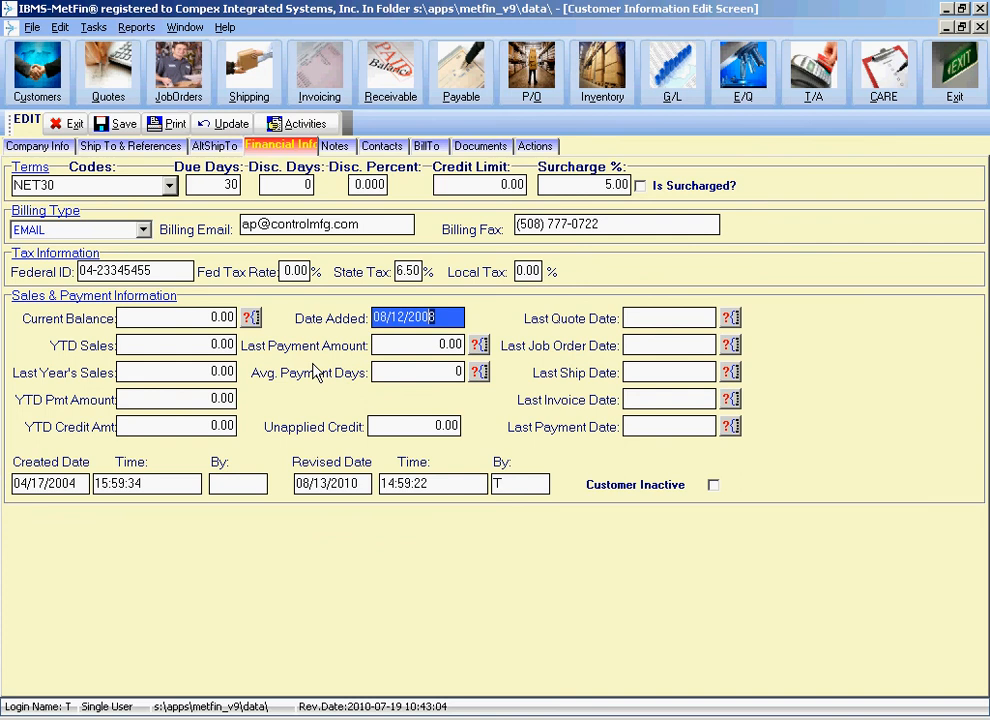
{"action": "left_click", "coordinate": [82, 481]}
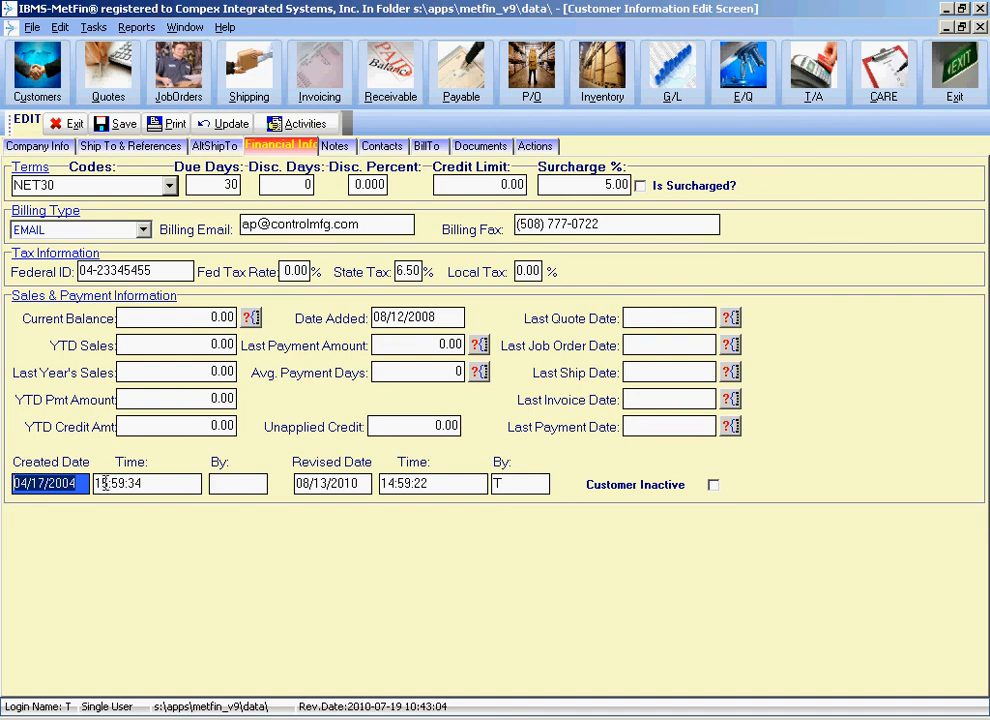
{"action": "key", "text": "Tab"}
{"action": "key", "text": "Tab"}
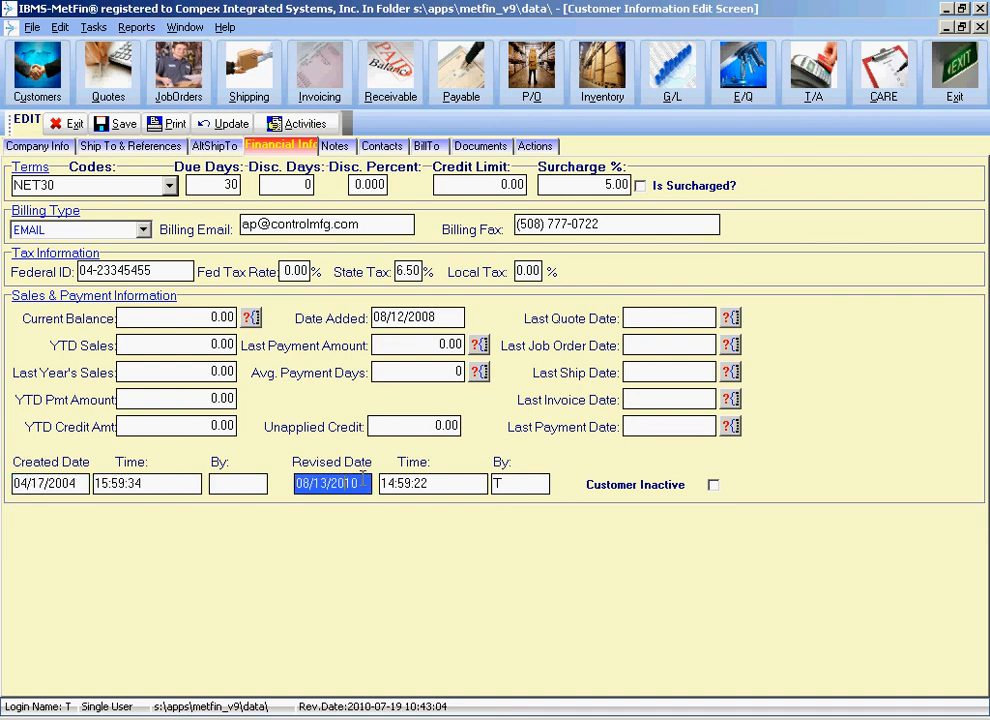
{"action": "key", "text": "Tab"}
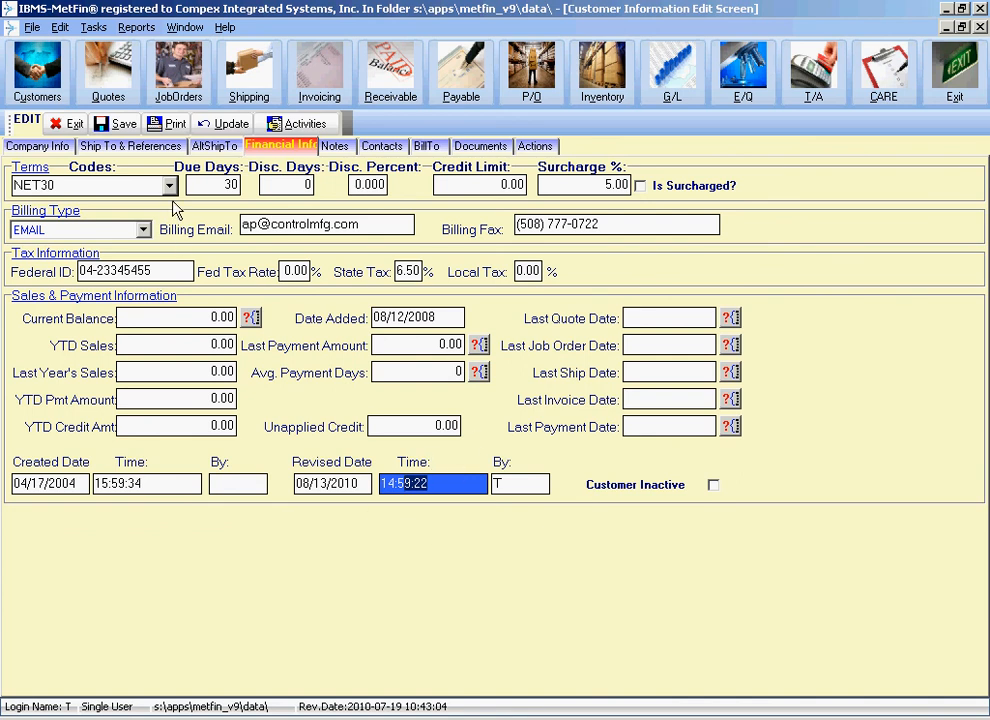
{"action": "left_click", "coordinate": [348, 482]}
{"action": "left_click", "coordinate": [445, 485]}
{"action": "left_click", "coordinate": [514, 486]}
{"action": "left_click_drag", "start_coordinate": [442, 484], "coordinate": [280, 485]}
{"action": "key", "text": "shift+Tab"}
{"action": "key", "text": "Tab"}
{"action": "left_click", "coordinate": [515, 484]}
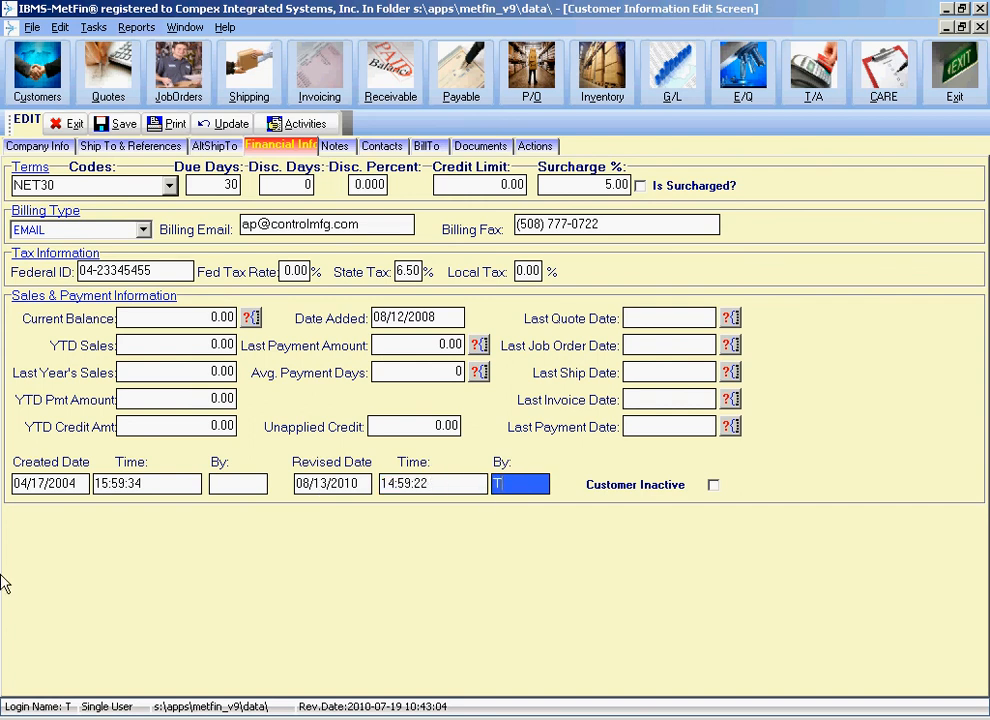
{"action": "left_click", "coordinate": [142, 483]}
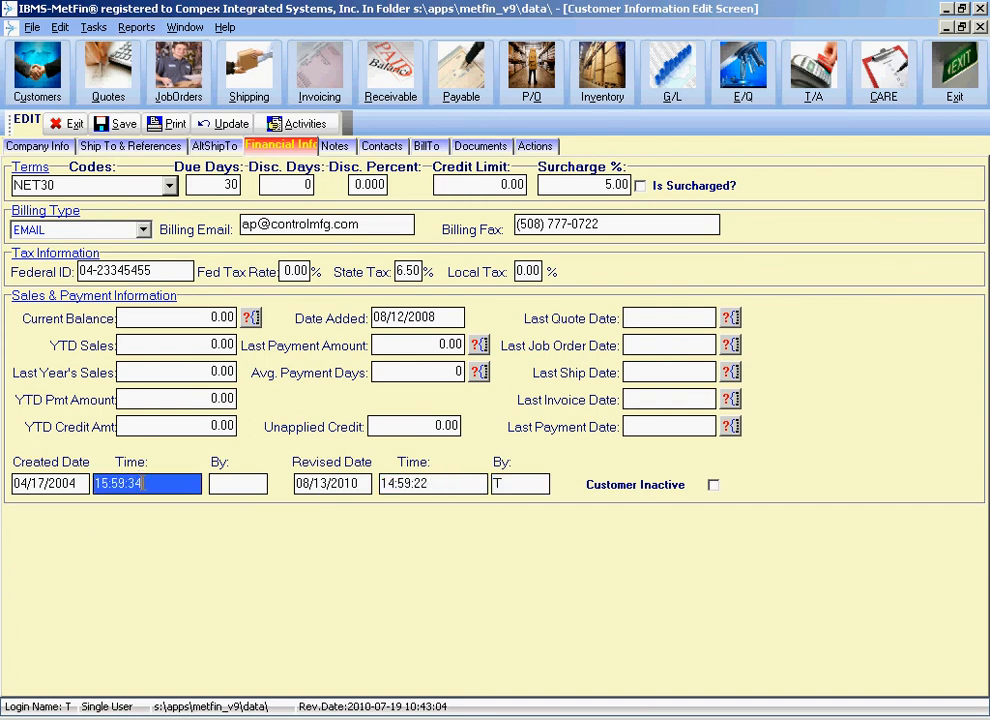
{"action": "left_click", "coordinate": [228, 484]}
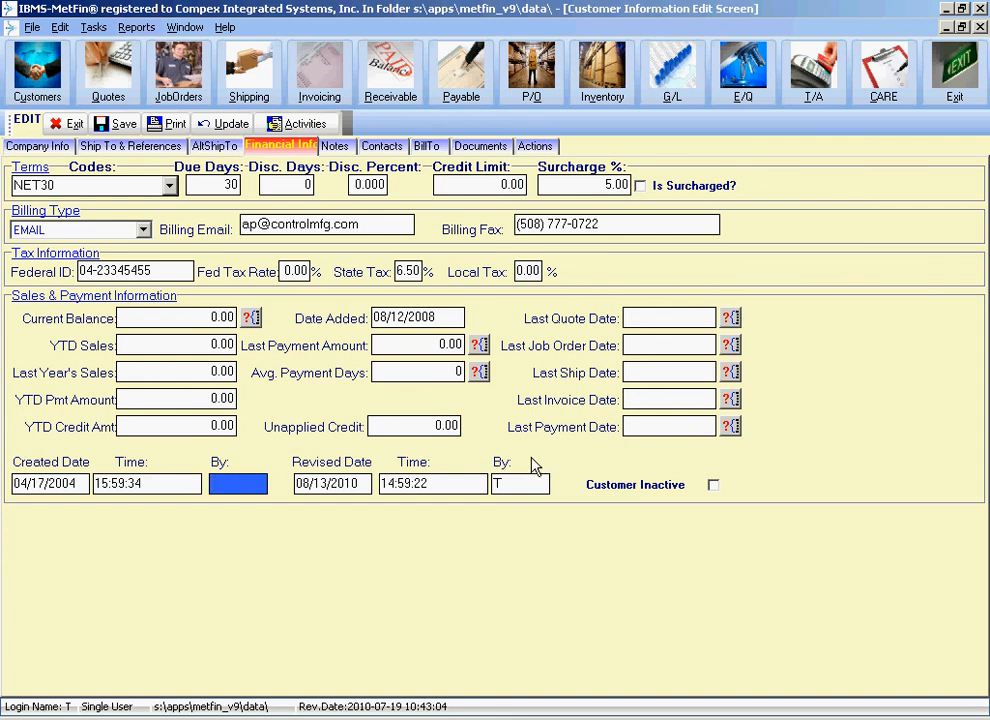
{"action": "left_click", "coordinate": [60, 482]}
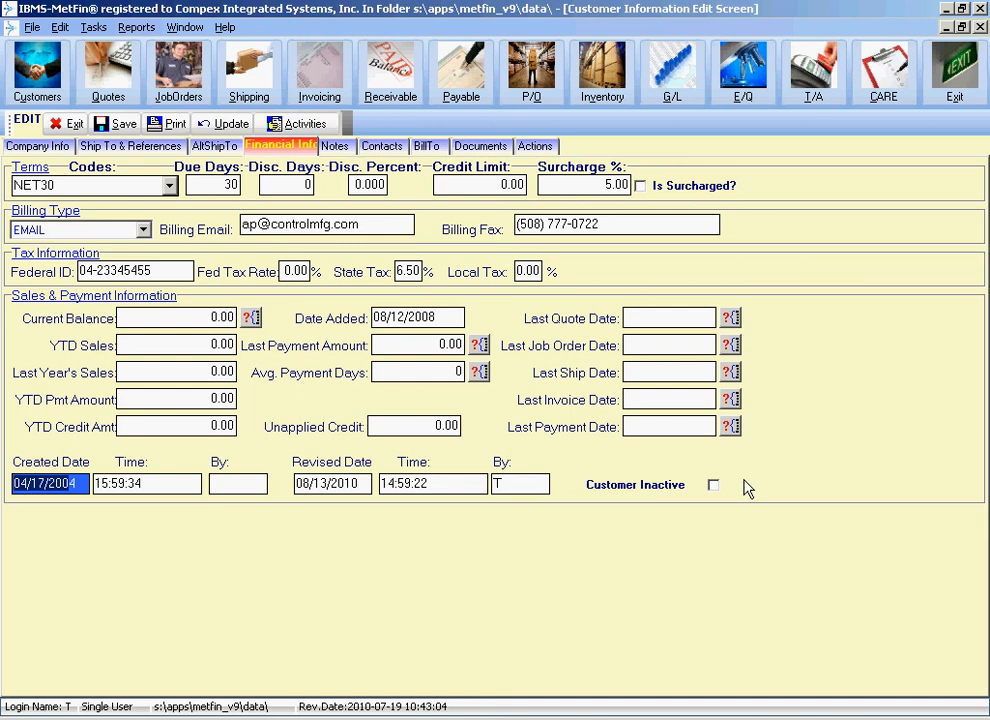
{"action": "left_click", "coordinate": [713, 485]}
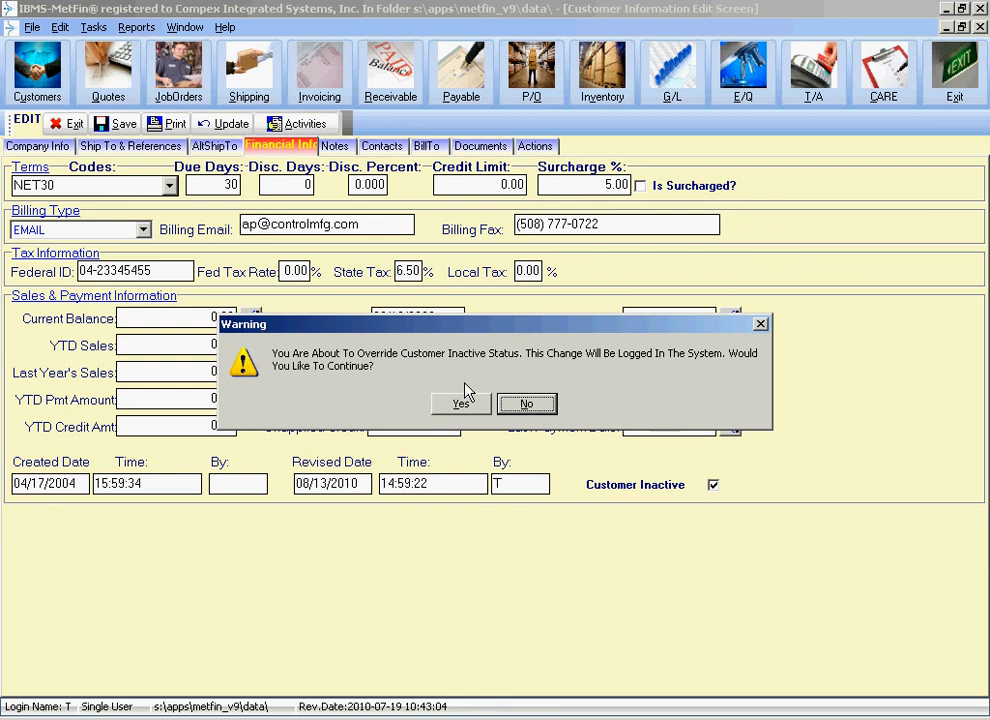
{"action": "left_click", "coordinate": [526, 404]}
{"action": "left_click", "coordinate": [527, 404]}
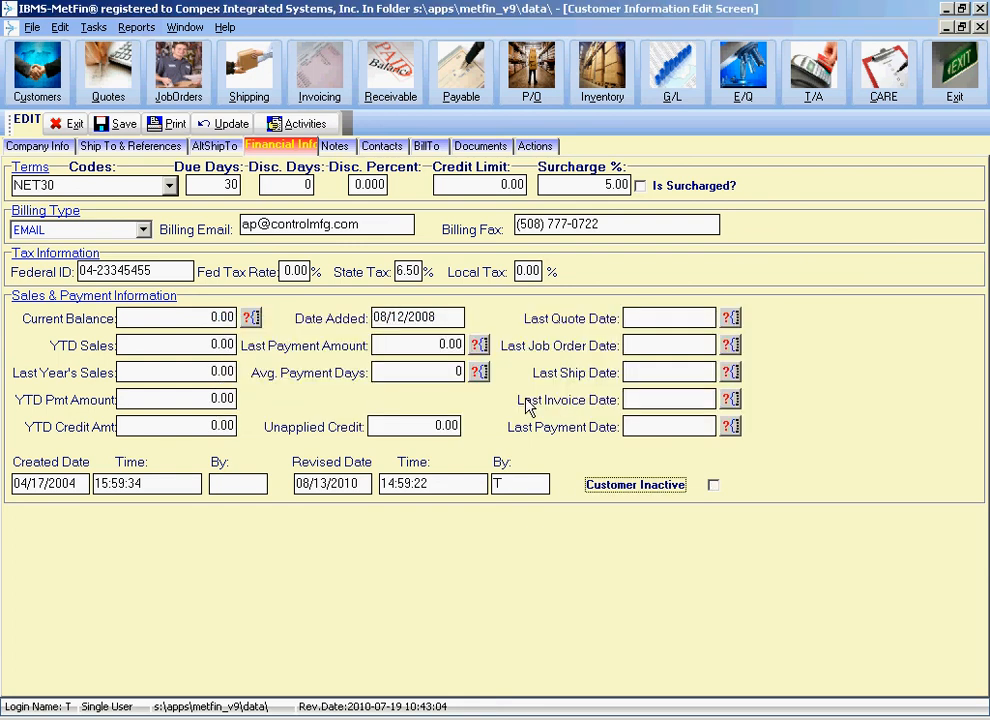